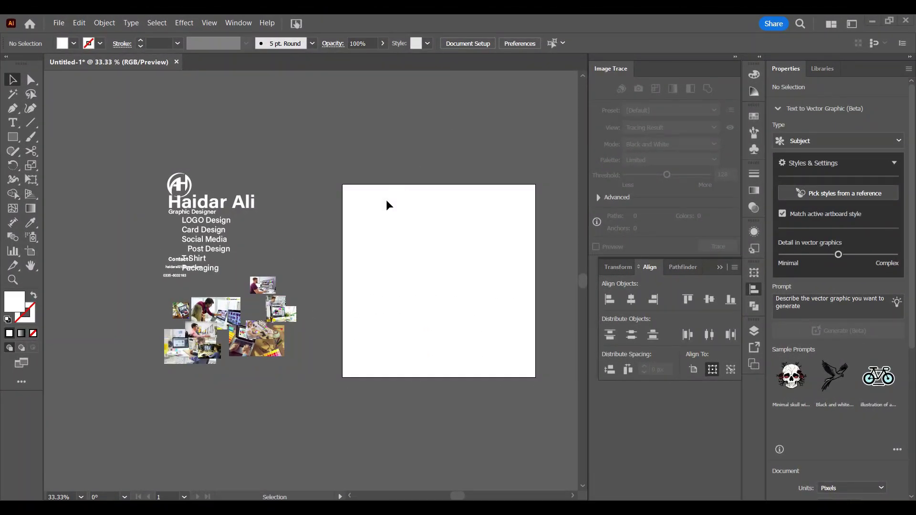
Draw a rectangle about 429 by 301 px from the artboard's upper-left corner
click(14, 138)
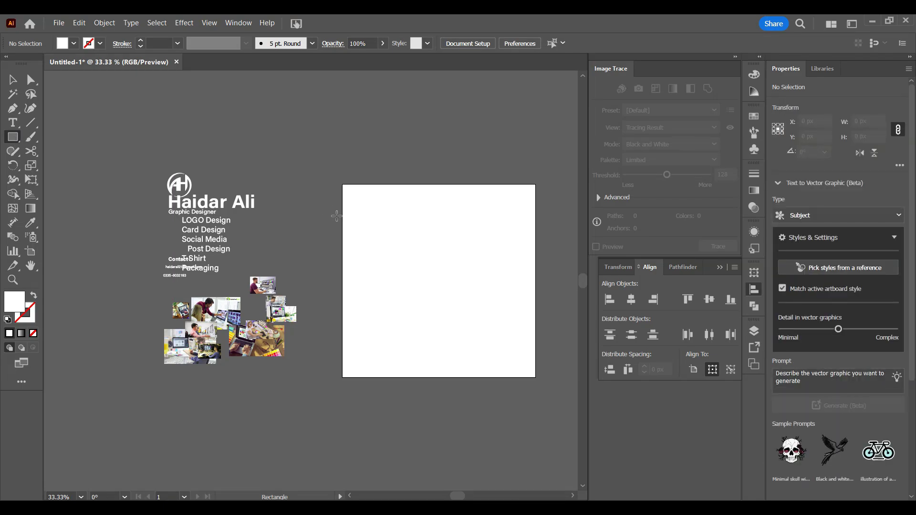
mouse_move(343, 186)
mouse_down()
mouse_move(522, 261)
mouse_move(508, 302)
mouse_move(432, 245)
mouse_move(417, 253)
mouse_up()
key(space)
key(z)
drag(380, 207, 430, 242)
key(v)
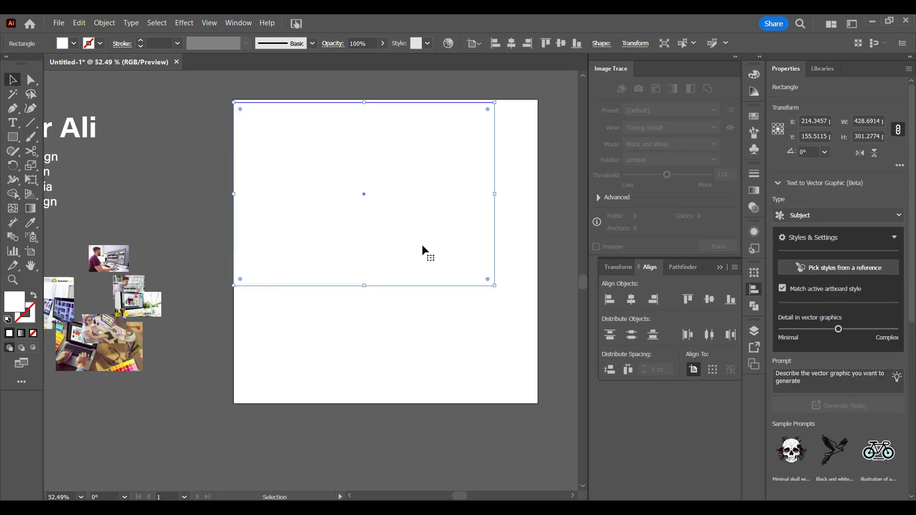
Fill the rectangle with black and stretch it to cover the whole 500 by 500 px artboard
click(754, 74)
click(735, 70)
click(738, 115)
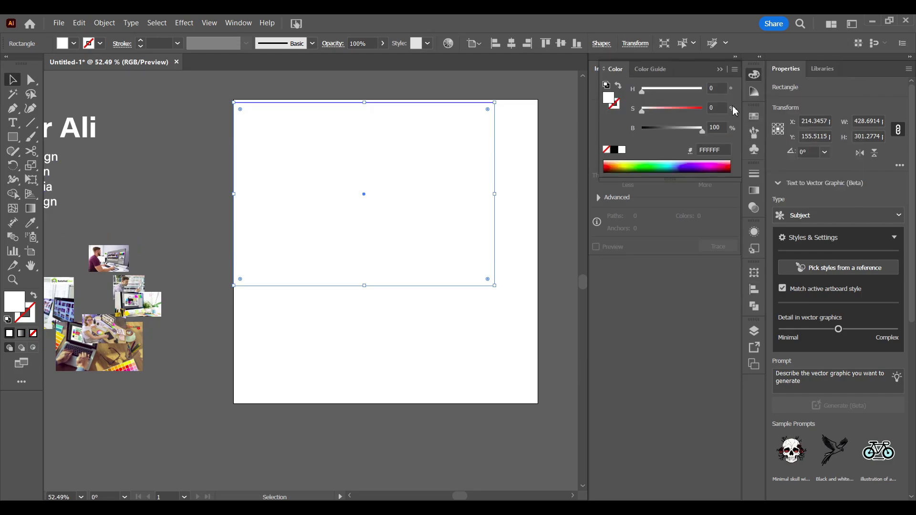
click(614, 150)
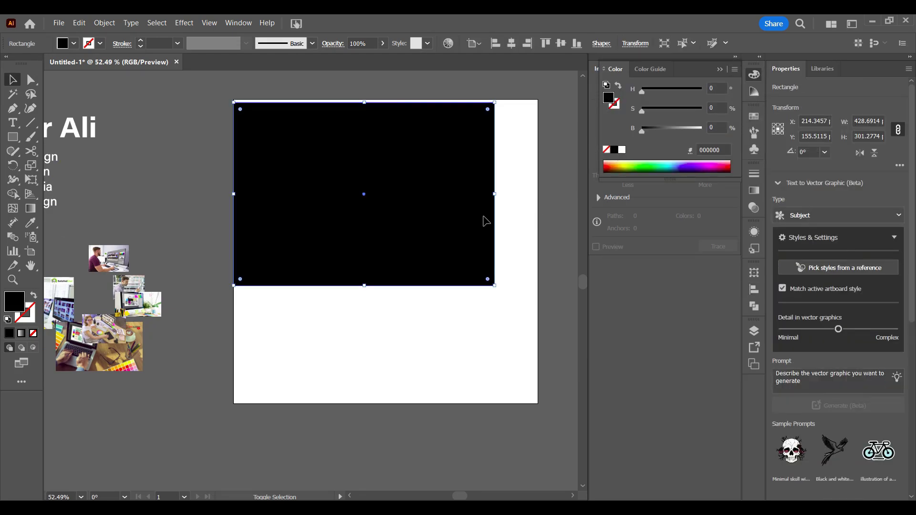
drag(493, 287, 538, 404)
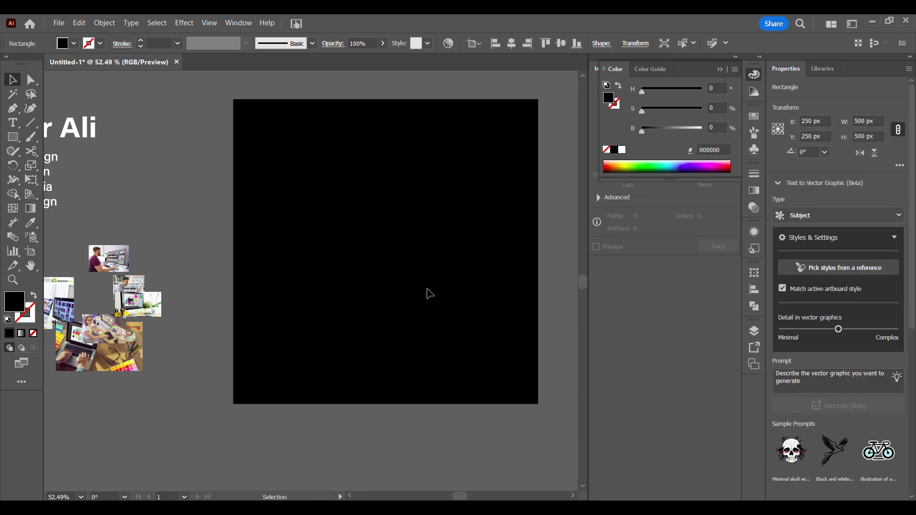
key(ctrl+2)
drag(405, 238, 383, 298)
key(ctrl+z)
Draw a black square about 160 px wide below the artboard and rotate it 45°
drag(383, 298, 305, 122)
click(369, 301)
drag(335, 193, 352, 239)
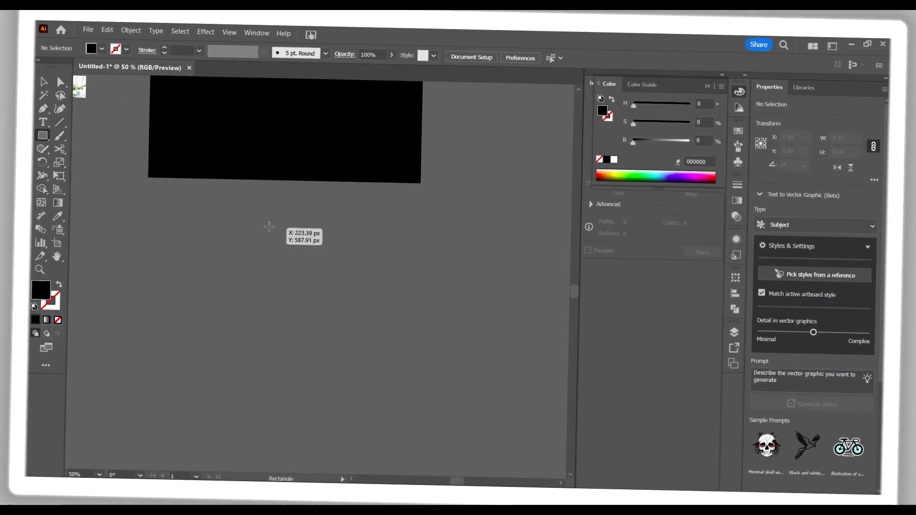
mouse_move(269, 227)
mouse_down()
mouse_move(332, 268)
mouse_move(339, 313)
mouse_move(370, 276)
mouse_move(369, 247)
mouse_up()
key(v)
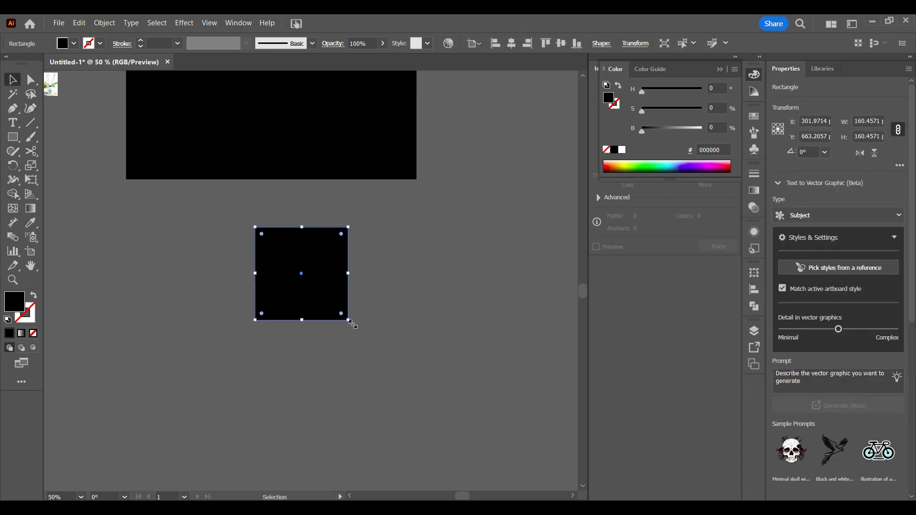
drag(375, 307, 378, 300)
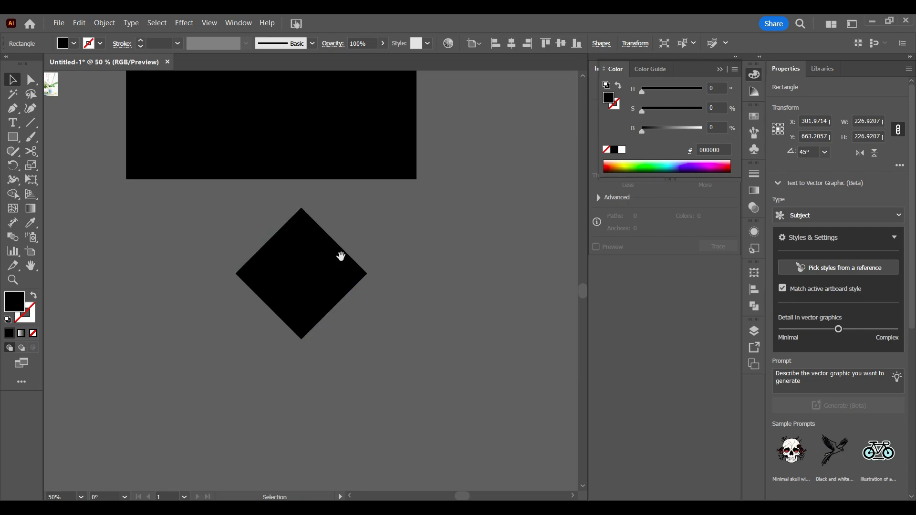
Duplicate the rotated square diagonally up to the right with small equal gaps to form a row of four
drag(340, 256, 383, 264)
click(391, 318)
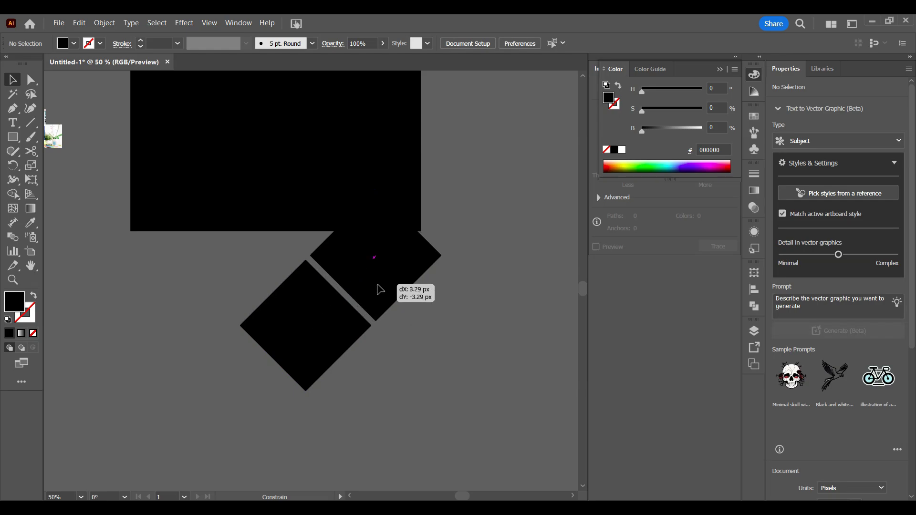
click(385, 299)
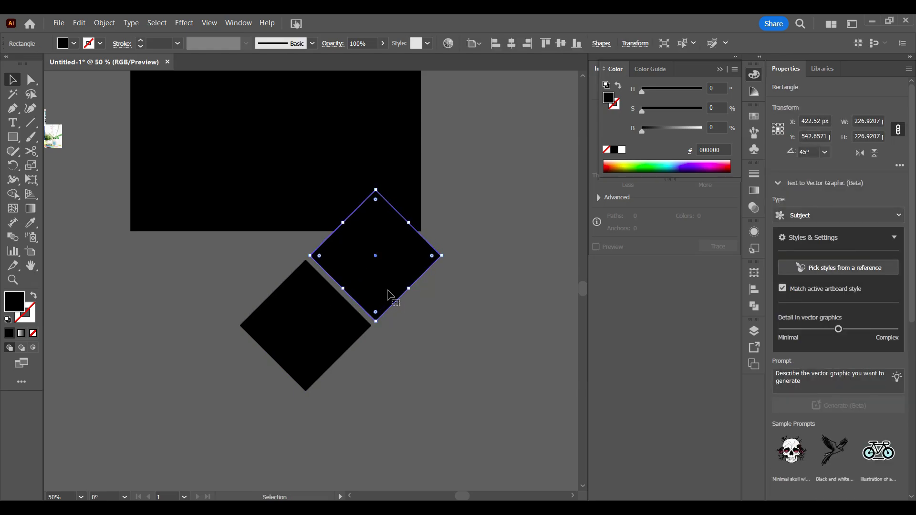
drag(387, 290, 445, 234)
click(511, 277)
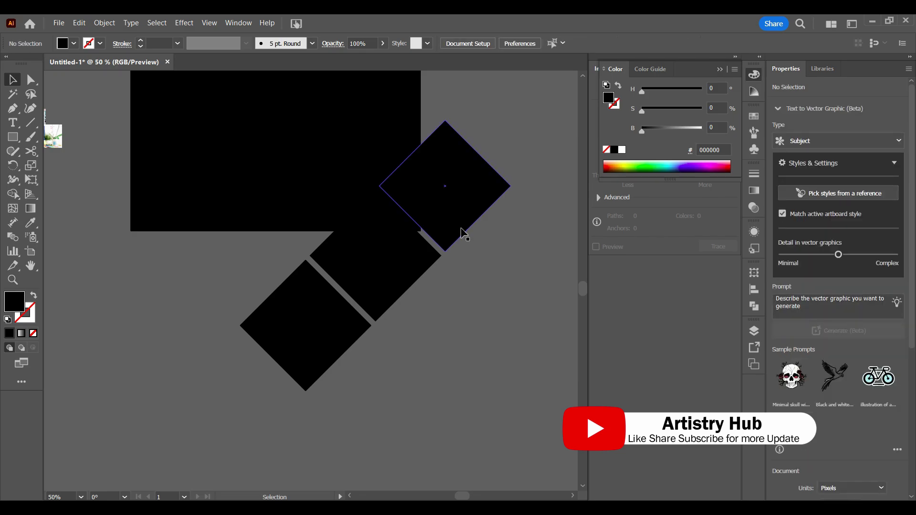
click(461, 231)
key(ctrl+d)
click(509, 218)
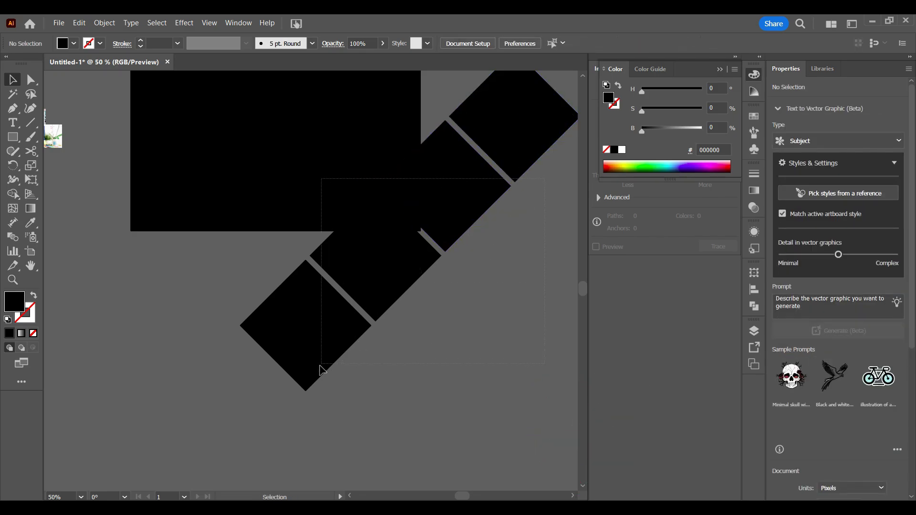
Select the four rotated squares without the black background and group them
drag(320, 366, 317, 366)
shift+click(280, 196)
click(753, 289)
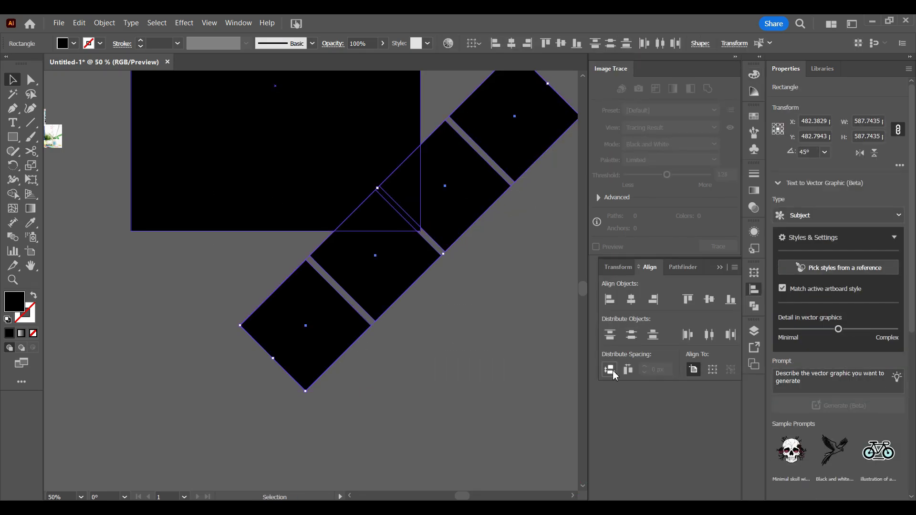
click(503, 353)
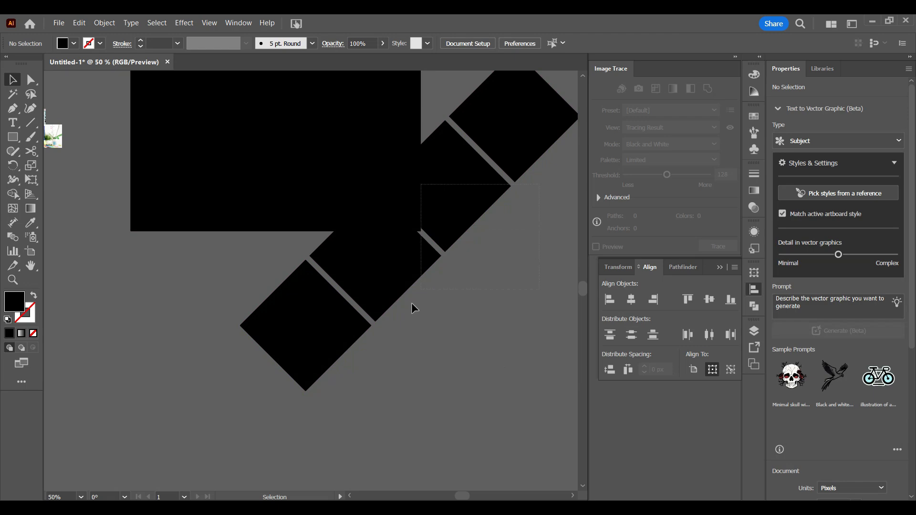
drag(411, 302, 406, 305)
click(519, 206)
drag(328, 373, 327, 373)
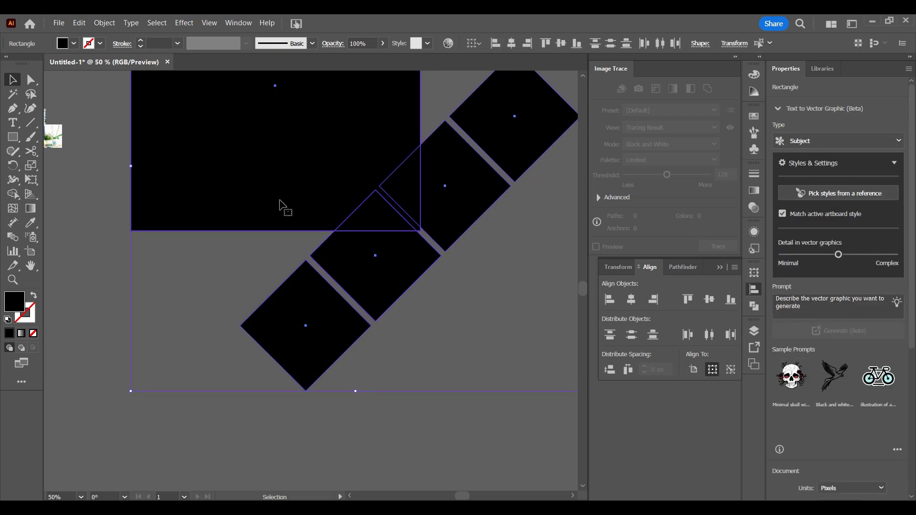
shift+click(280, 204)
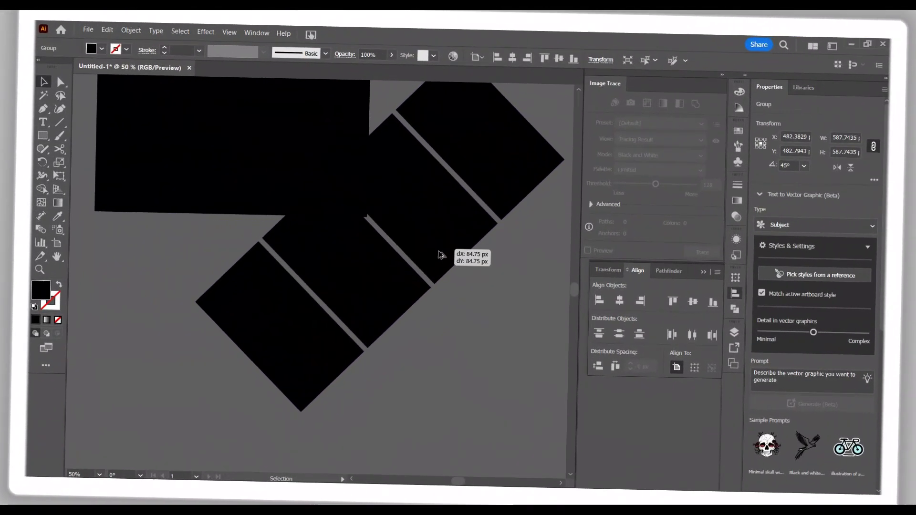
Duplicate the row of four squares as a parallel second row with a matching gap, and group both rows
drag(439, 254, 456, 269)
click(479, 301)
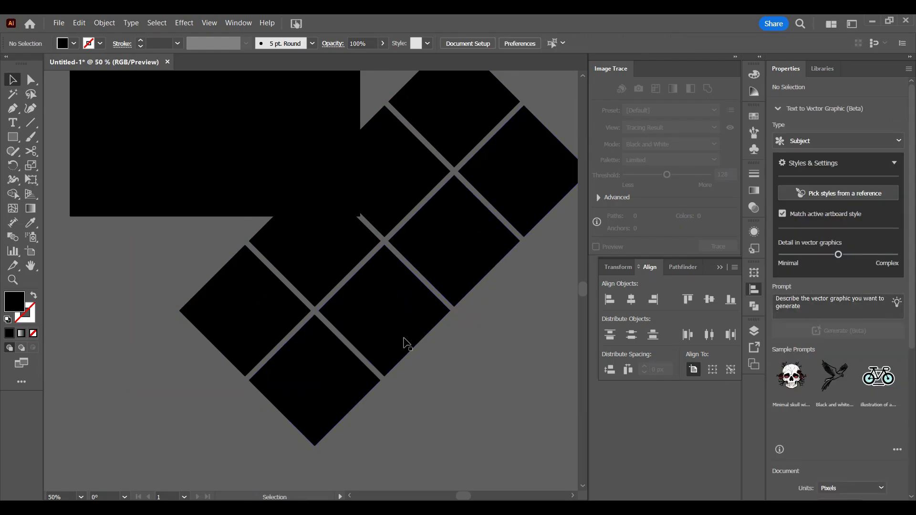
drag(395, 340, 396, 339)
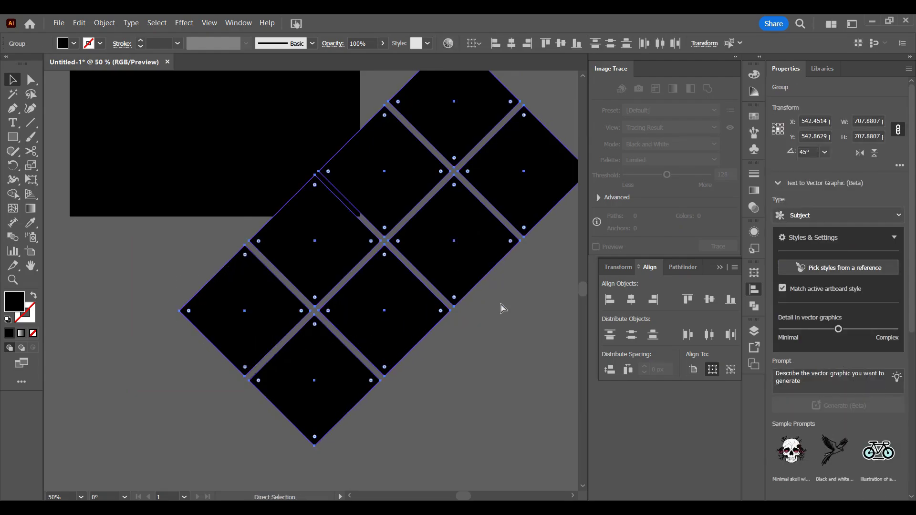
click(626, 374)
key(a)
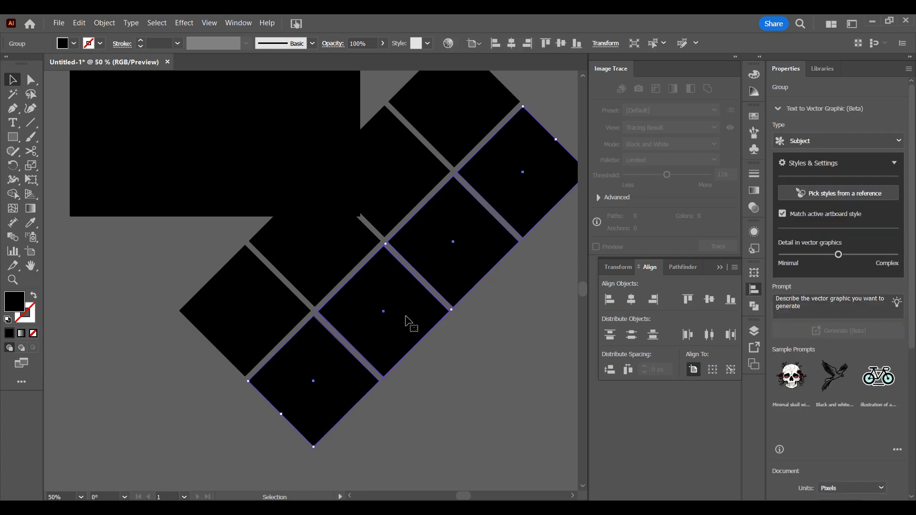
key(ctrl+g)
click(440, 342)
Move the grid of squares over the artboard's lower-right half and fill it with white
drag(403, 248, 413, 372)
drag(403, 296, 368, 285)
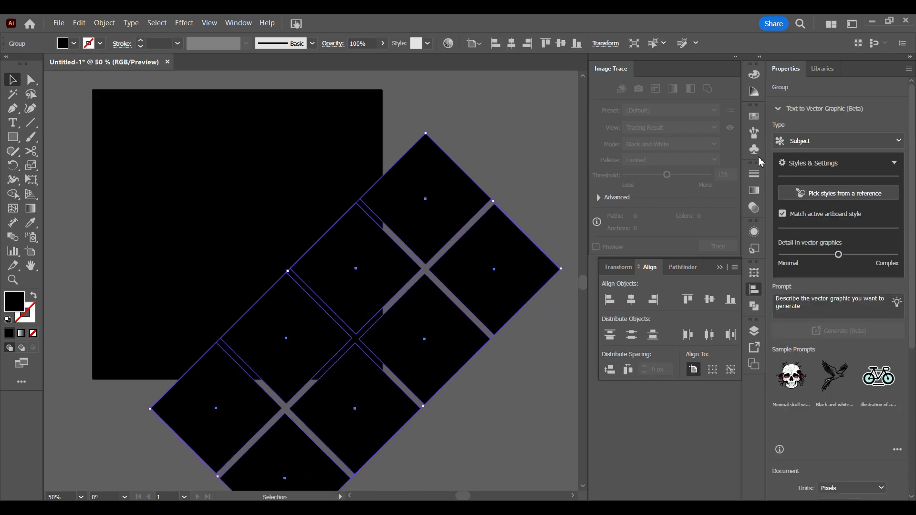
click(754, 74)
click(622, 149)
click(542, 335)
drag(436, 321, 423, 281)
drag(431, 297, 402, 281)
drag(420, 251, 415, 282)
click(419, 282)
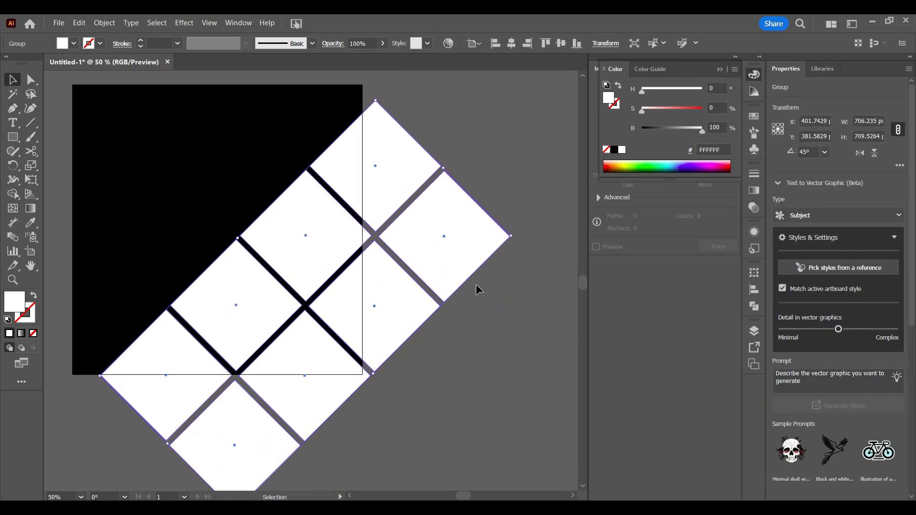
Rotate the white grid to about 50.4° and scale it down to about 629 by 674 px over the artboard's lower-right corner
drag(372, 375, 388, 370)
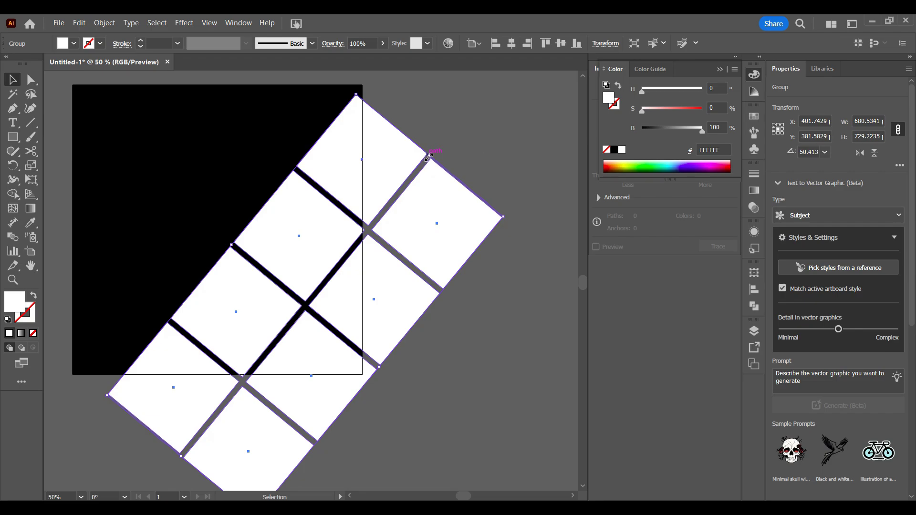
drag(428, 157, 410, 178)
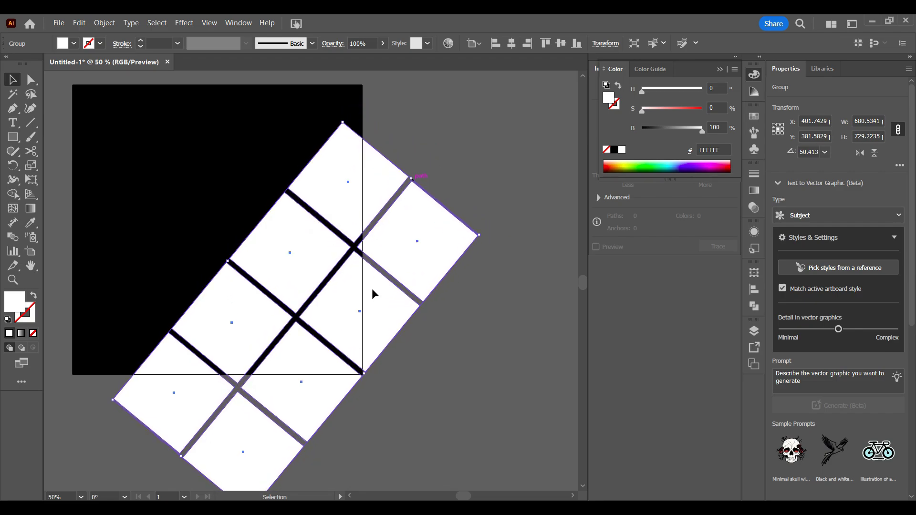
drag(373, 294, 367, 303)
Ungroup the grid and delete the lowest square of its outer row
key(ctrl+shift+g)
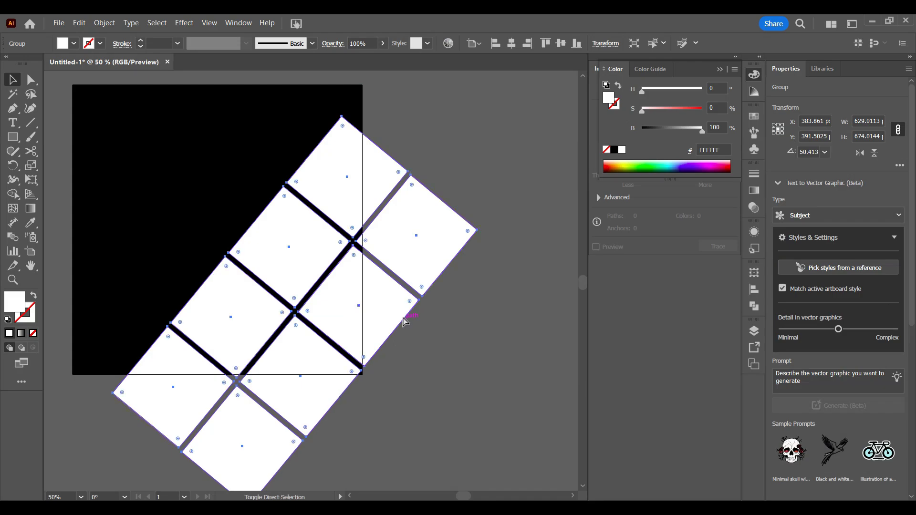
click(422, 319)
drag(301, 411, 291, 381)
click(328, 356)
click(381, 388)
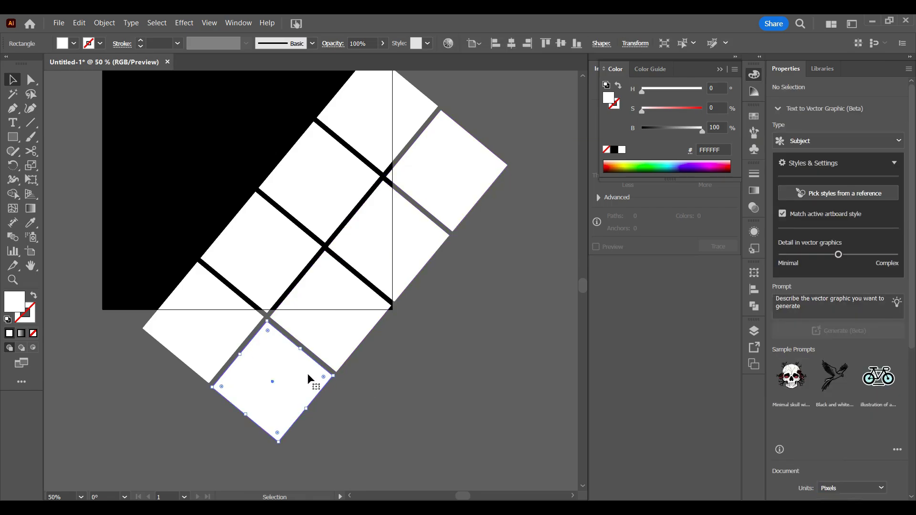
click(309, 380)
key(Delete)
Round the outer corner of both end squares in the inner four-square row into quarter circles
drag(316, 259, 360, 298)
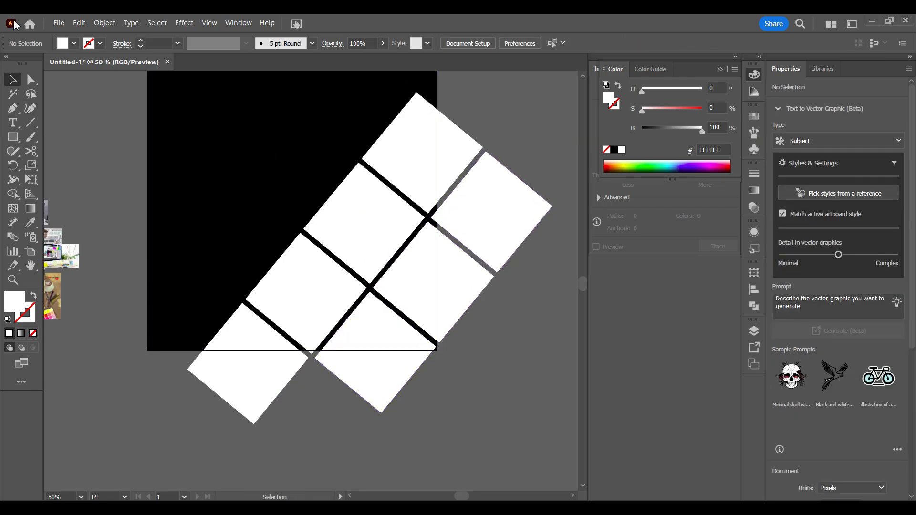
click(242, 382)
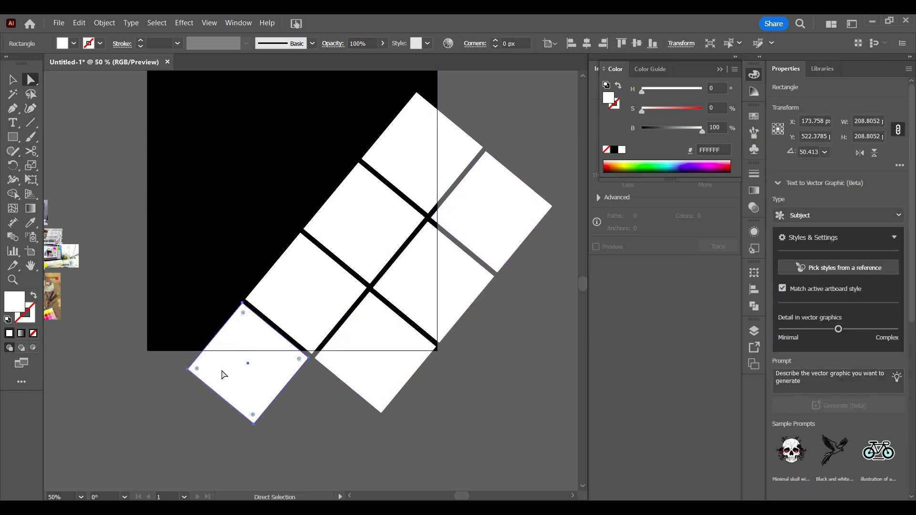
drag(304, 371, 305, 372)
click(424, 151)
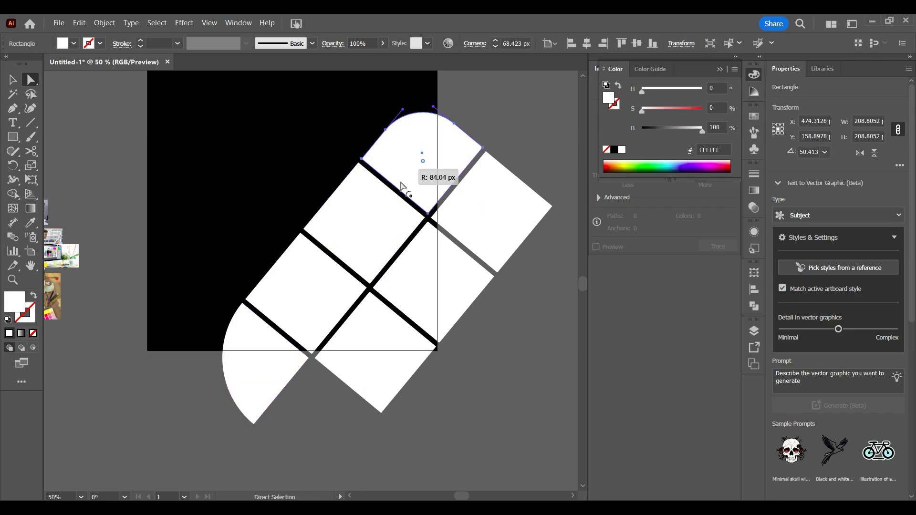
drag(401, 186, 401, 187)
click(492, 336)
key(v)
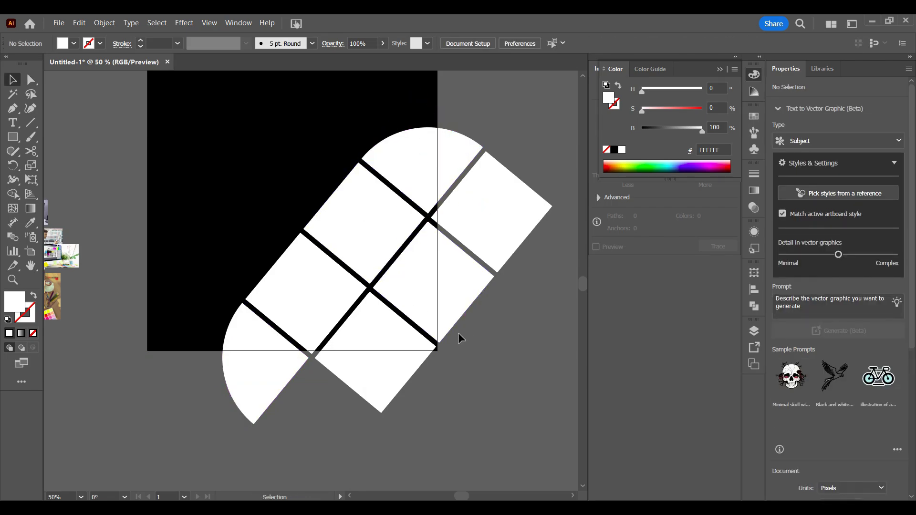
Spread out the overlapping photos beside the artboard and move the photo of two people onto the grid
drag(443, 335, 372, 331)
key(ctrl+z)
key(z)
key(v)
drag(162, 364, 172, 422)
drag(109, 375, 126, 422)
drag(105, 365, 109, 402)
drag(117, 328, 367, 307)
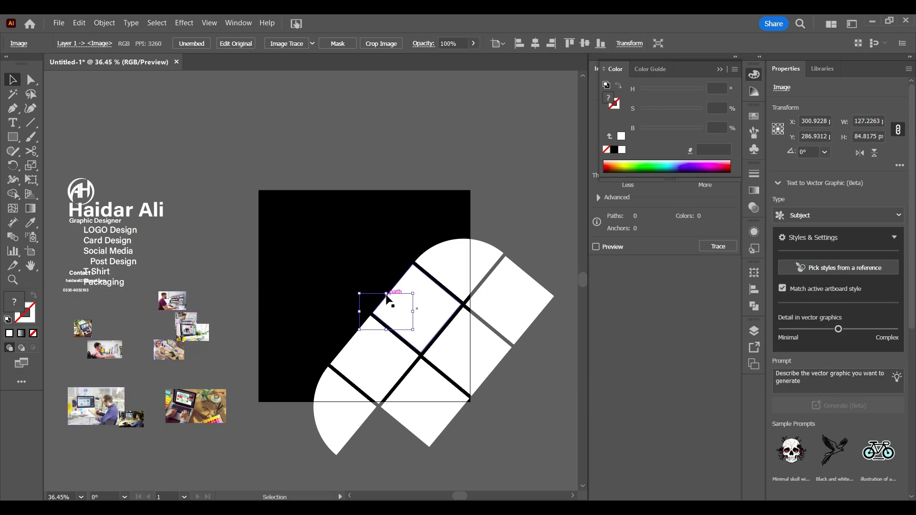
Enlarge the photo of two people to about 303 px wide, covering the second square from the top of the inner row
click(353, 218)
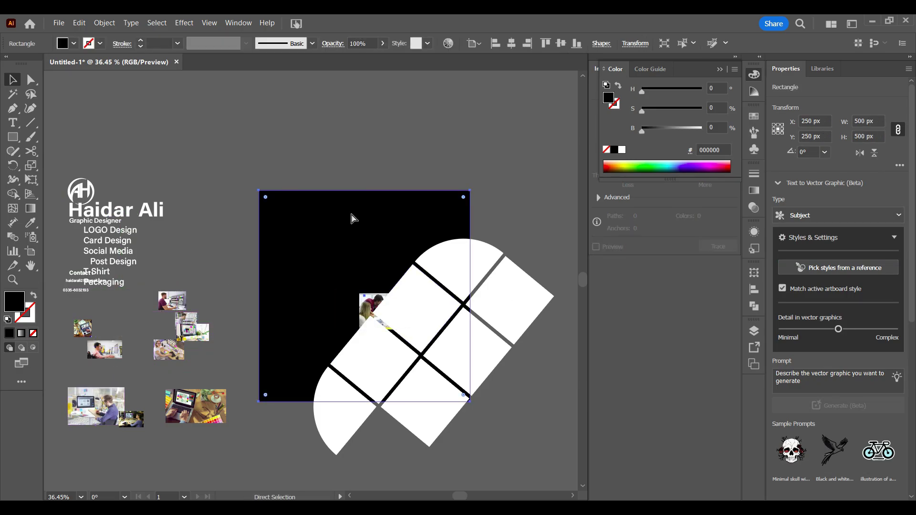
key(ctrl+shift+a)
click(365, 302)
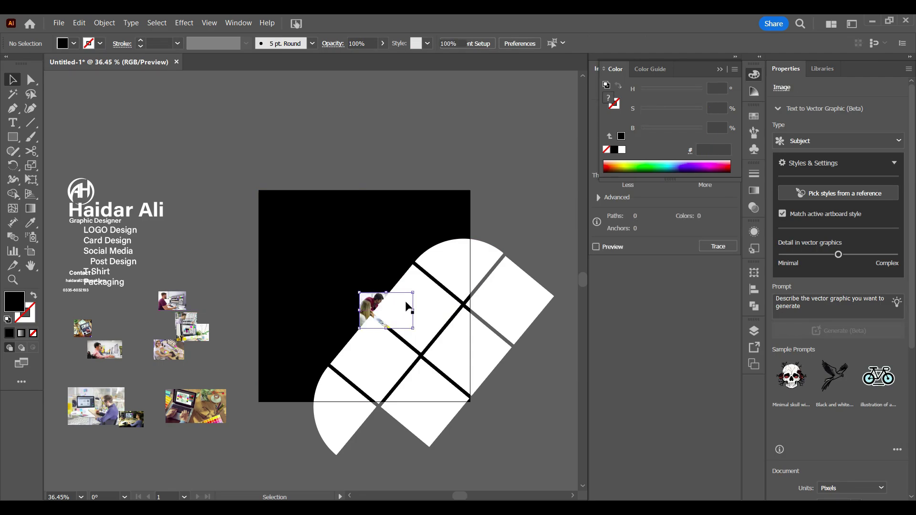
key(z)
drag(394, 315, 518, 399)
drag(362, 304, 363, 269)
Ungroup the inner row of squares so each square can be selected individually
shift+click(424, 316)
drag(288, 357, 289, 357)
key(ctrl+z)
click(328, 353)
click(338, 366)
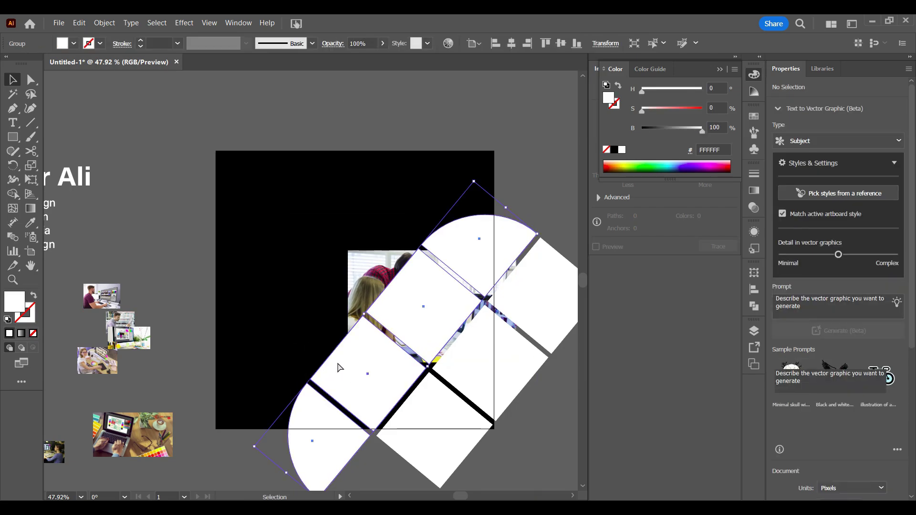
click(301, 316)
Enlarge the photo of two people to about 332 px wide and clip it into the second square of the inner row
drag(352, 286, 352, 284)
shift+click(435, 357)
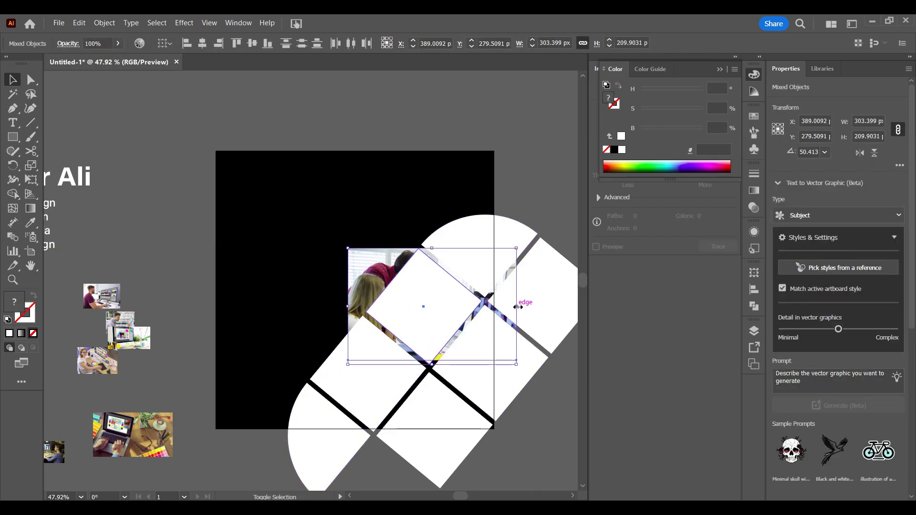
mouse_move(518, 306)
mouse_down()
mouse_move(528, 308)
mouse_move(520, 308)
mouse_up()
key(ctrl+z)
click(341, 297)
click(513, 307)
shift+click(431, 308)
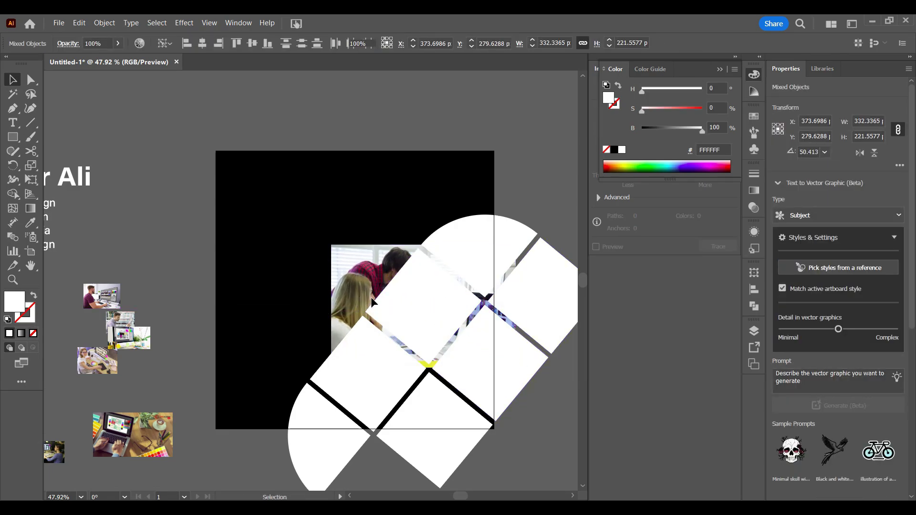
key(ctrl+7)
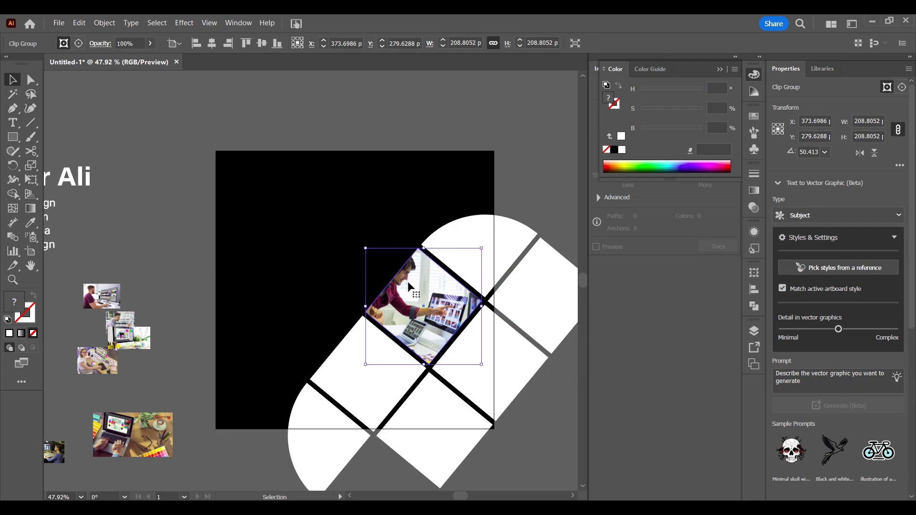
click(255, 271)
Place the photo of the man drawing at his desk, about 319 px wide, and clip it into the third inner-row square
drag(320, 289, 381, 220)
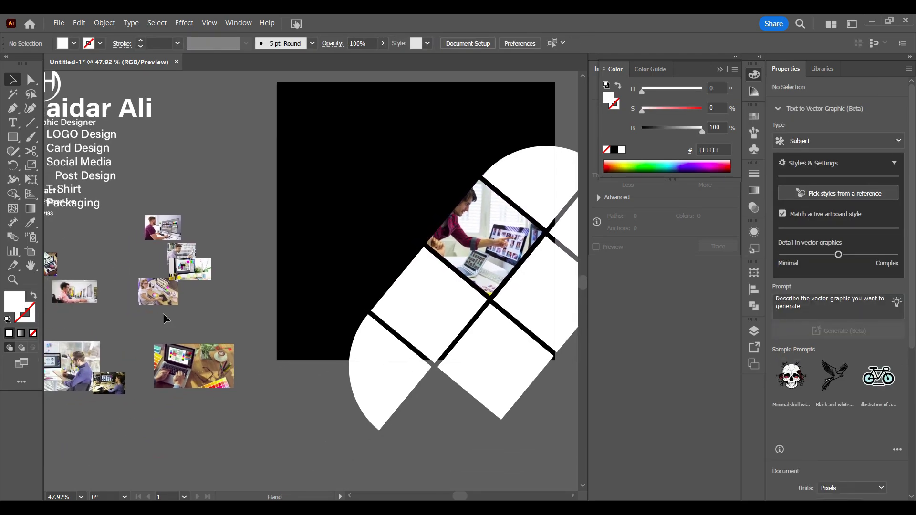
click(74, 361)
drag(74, 361, 511, 320)
shift+click(434, 317)
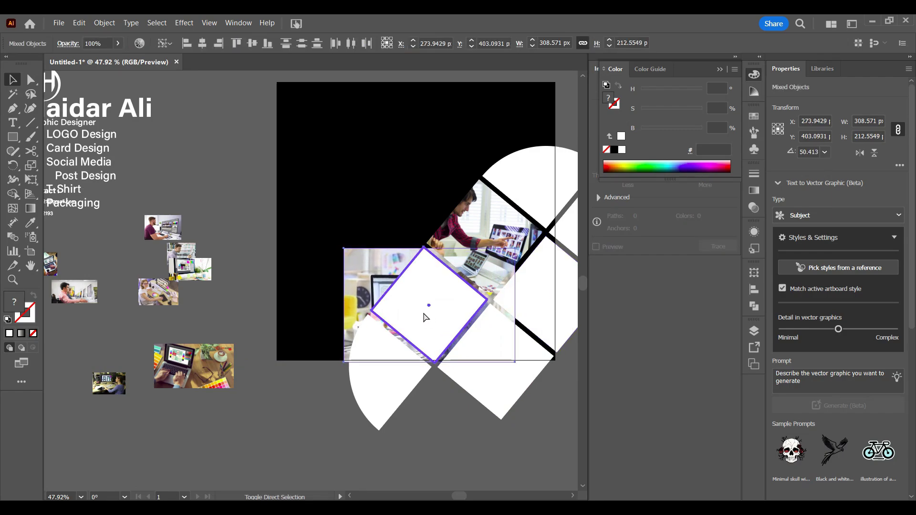
click(314, 305)
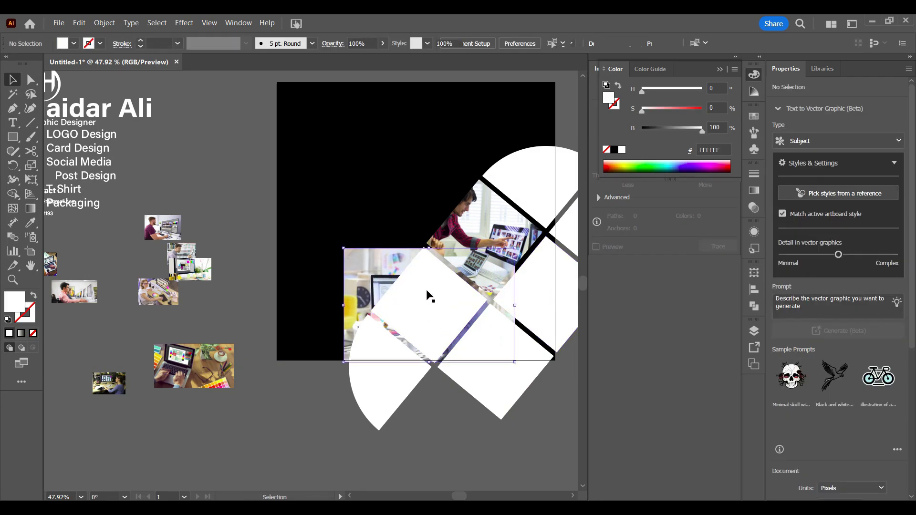
click(490, 304)
drag(515, 305, 519, 307)
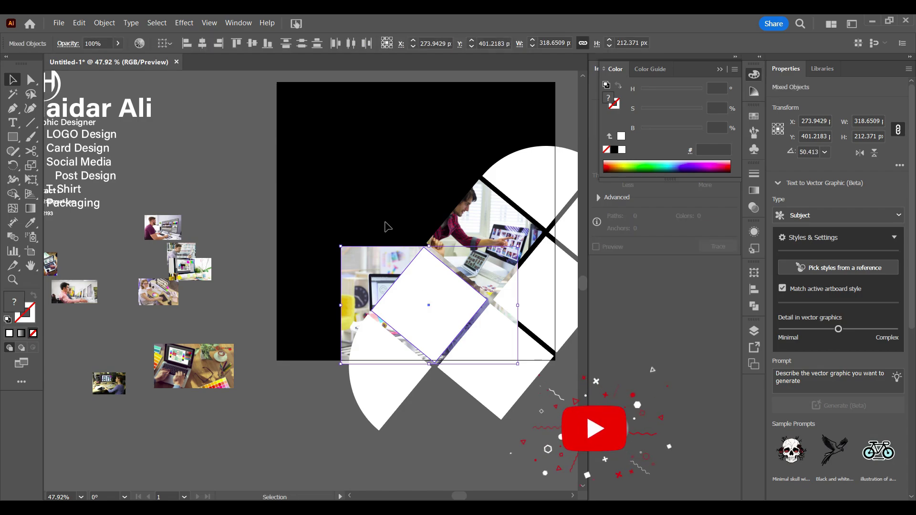
shift+click(405, 294)
key(ctrl+7)
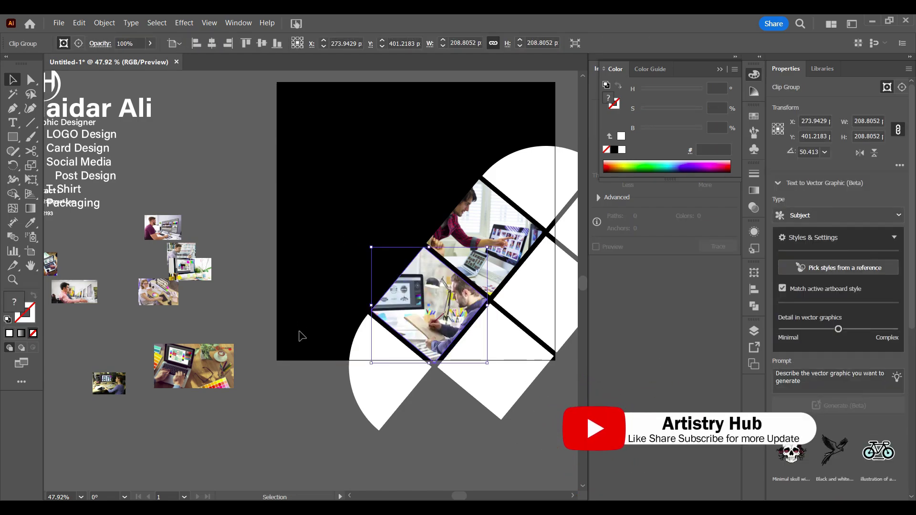
click(302, 336)
Place the dark office photo over the lower rounded shape of the inner row, sized about 216 by 144 px
scroll(302, 336, down, 3)
click(123, 338)
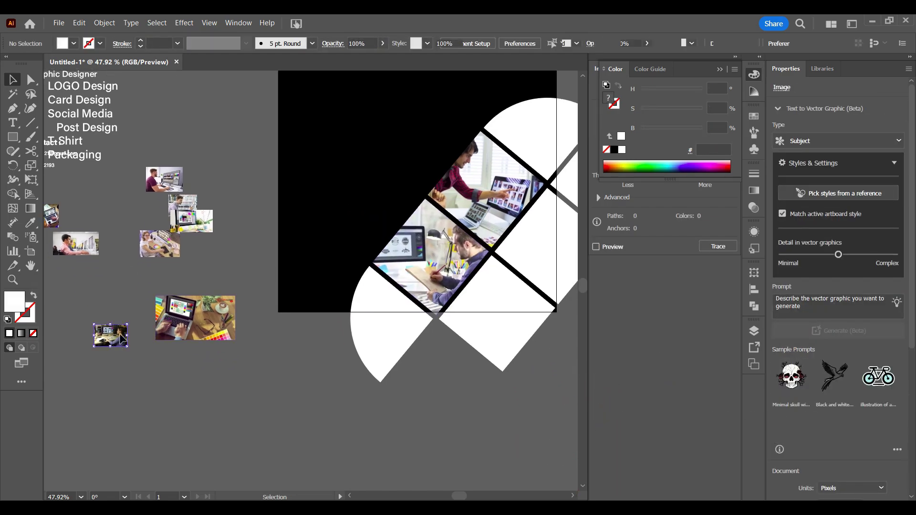
drag(123, 338, 355, 300)
drag(358, 297, 459, 300)
drag(347, 275, 338, 294)
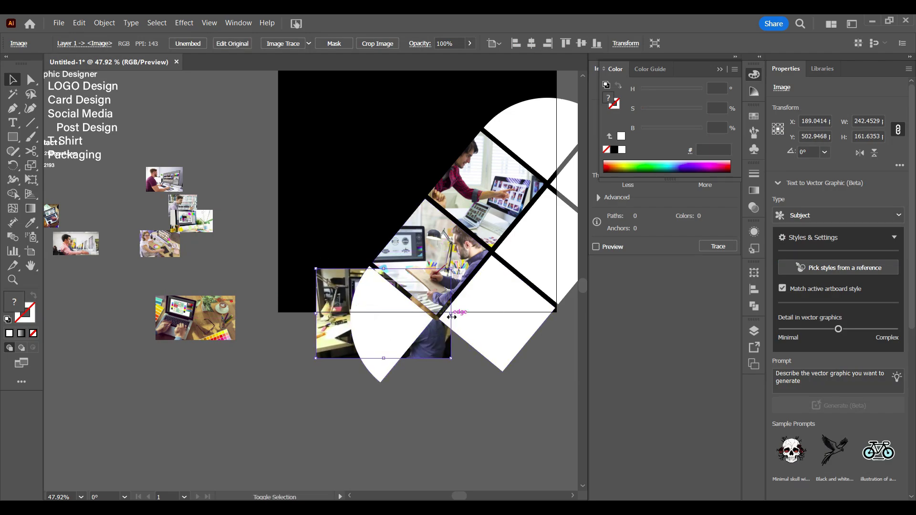
drag(451, 314, 436, 314)
key(shift+Up)
key(shift+Up)
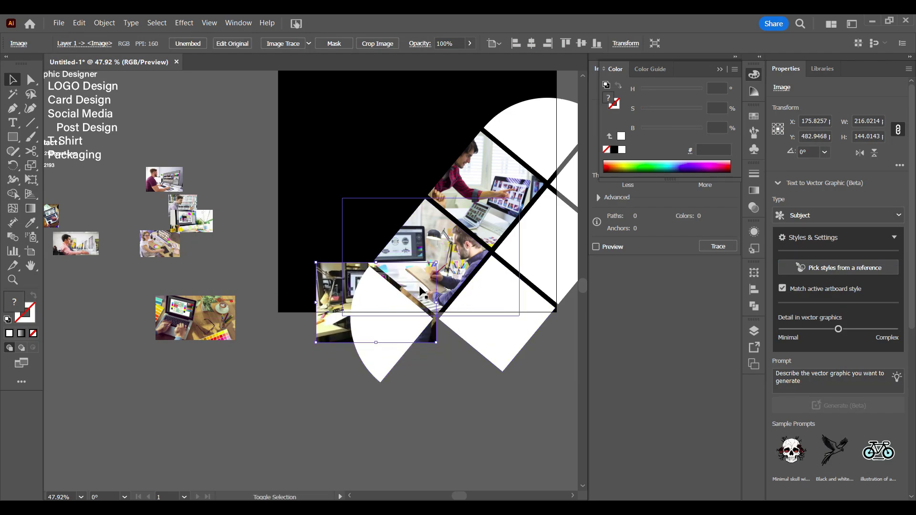
key(Right)
key(Right)
key(Right)
key(Right)
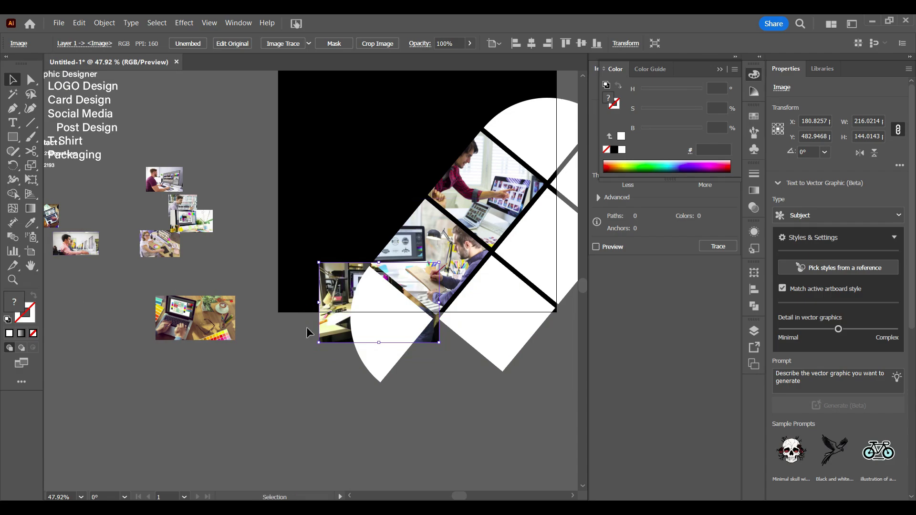
Clip the dark office photo into the lower rounded shape of the inner row
shift+click(381, 317)
key(ctrl+7)
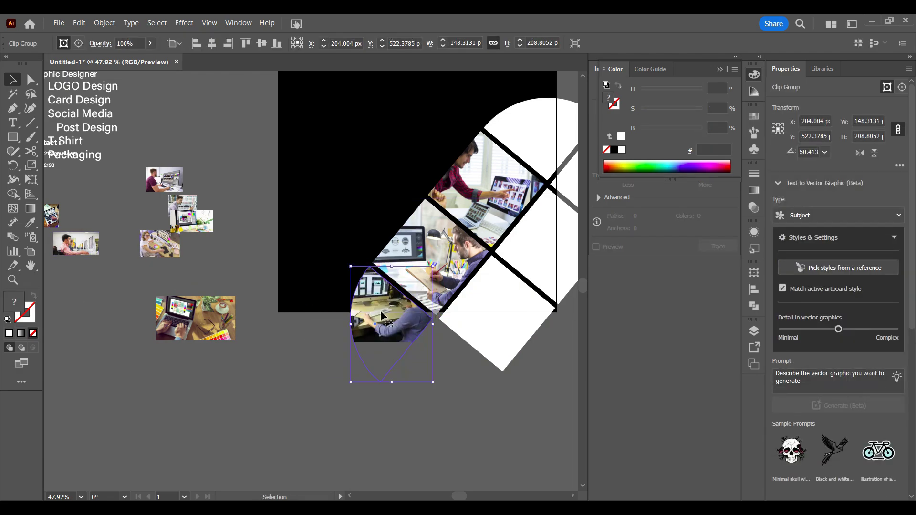
click(276, 269)
Place the drawing tablet desk photo, about 229 px wide, and clip it into the lowest square of the outer row
drag(288, 312, 217, 379)
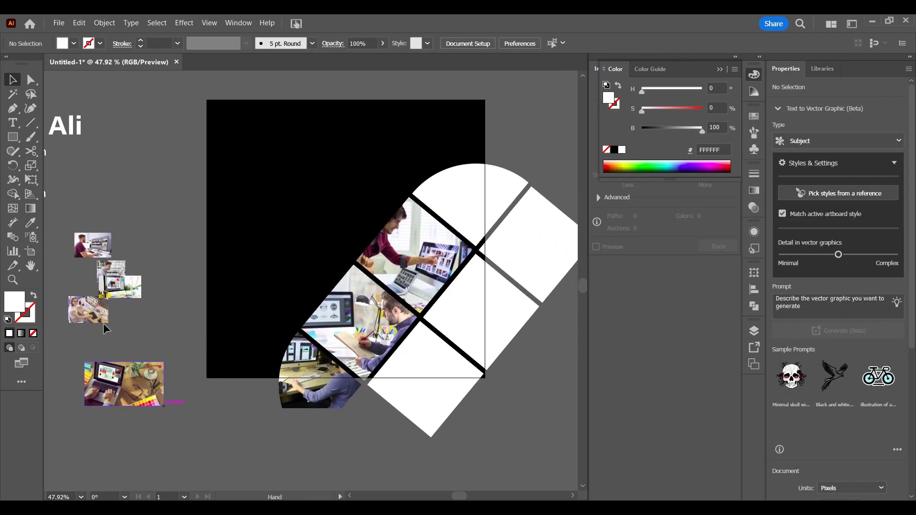
click(91, 311)
drag(92, 311, 420, 374)
drag(436, 371, 484, 374)
drag(396, 371, 357, 380)
shift+click(448, 392)
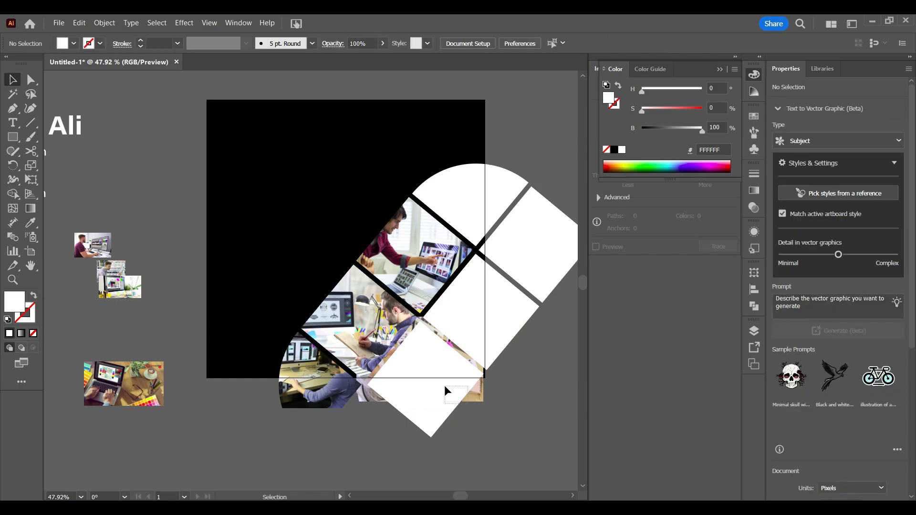
key(ctrl+7)
click(538, 385)
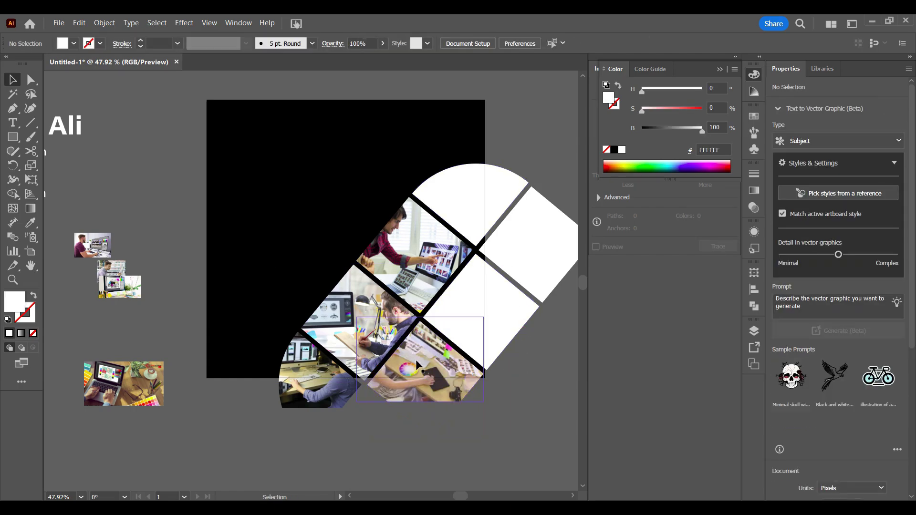
Shift the drawing tablet photo slightly right and down inside its clipping mask
click(418, 369)
click(79, 45)
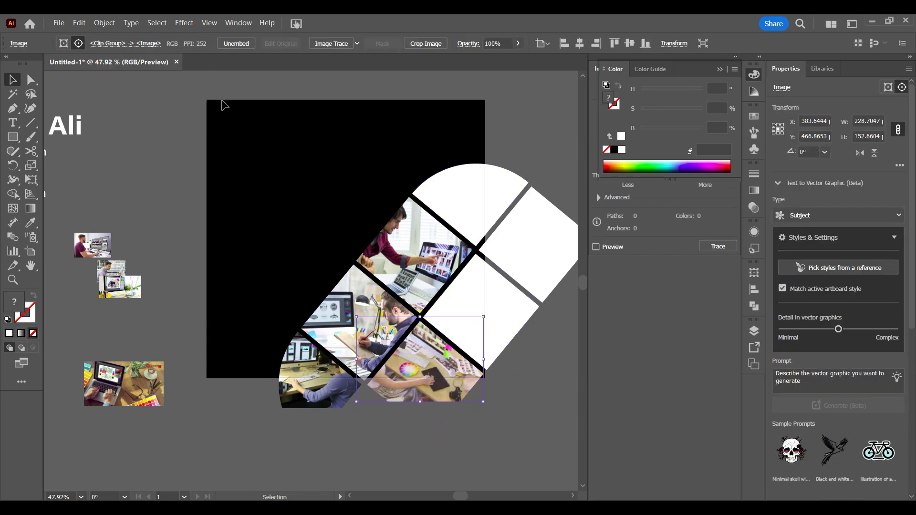
drag(431, 361, 428, 360)
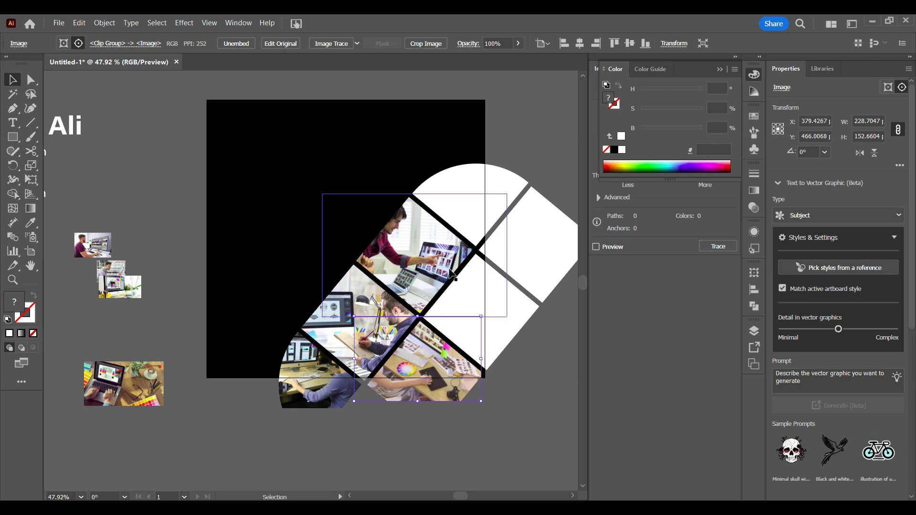
key(shift+Right)
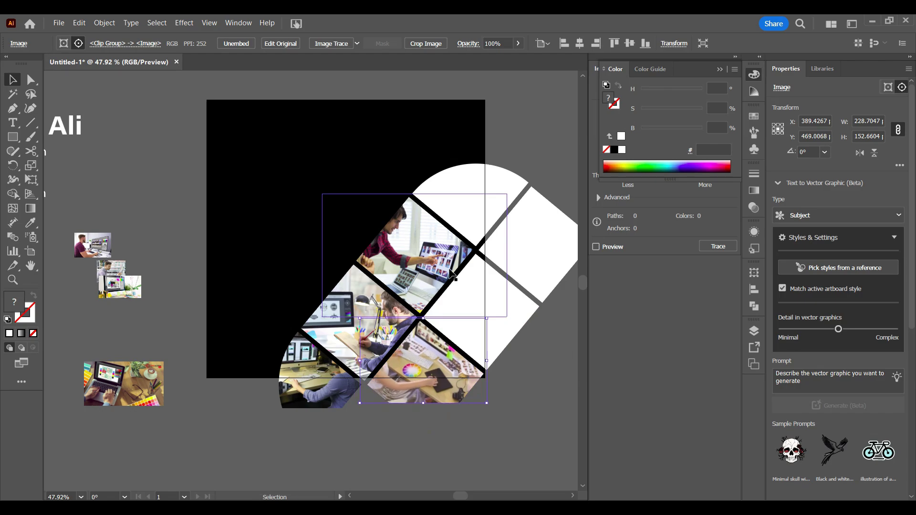
click(176, 247)
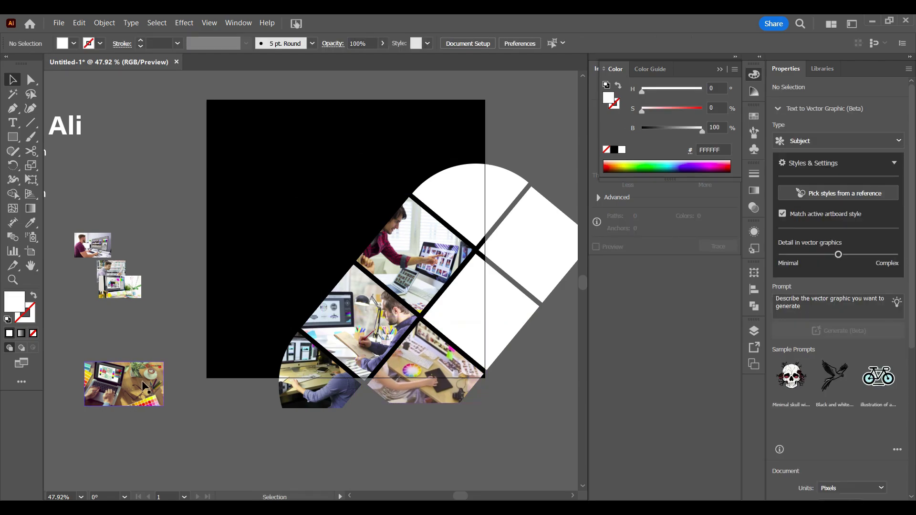
Place the photo of the laptop with colour swatches, about 379 px wide, and clip it into the outer row's middle square
drag(142, 382, 538, 324)
shift+click(431, 330)
click(433, 328)
key(ctrl+F2)
click(465, 395)
click(481, 346)
mouse_move(535, 325)
mouse_down()
mouse_move(563, 321)
mouse_move(540, 332)
mouse_up()
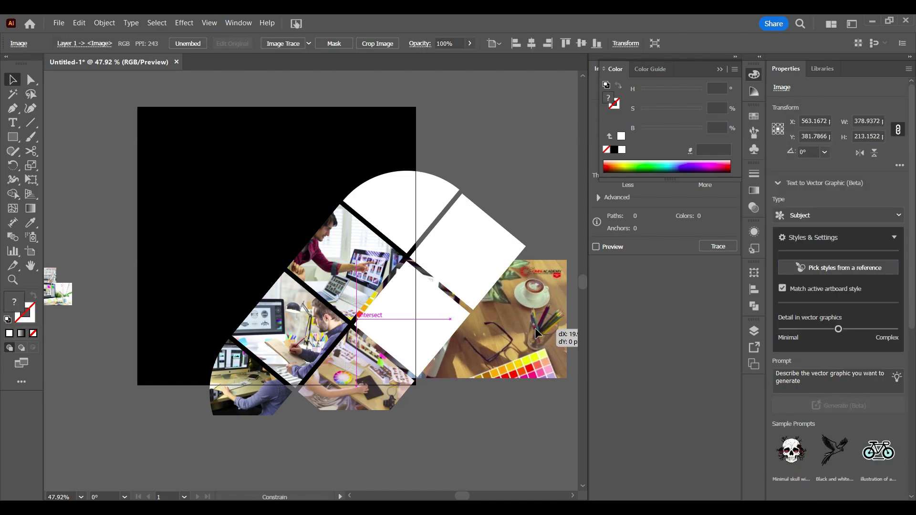
shift+click(441, 322)
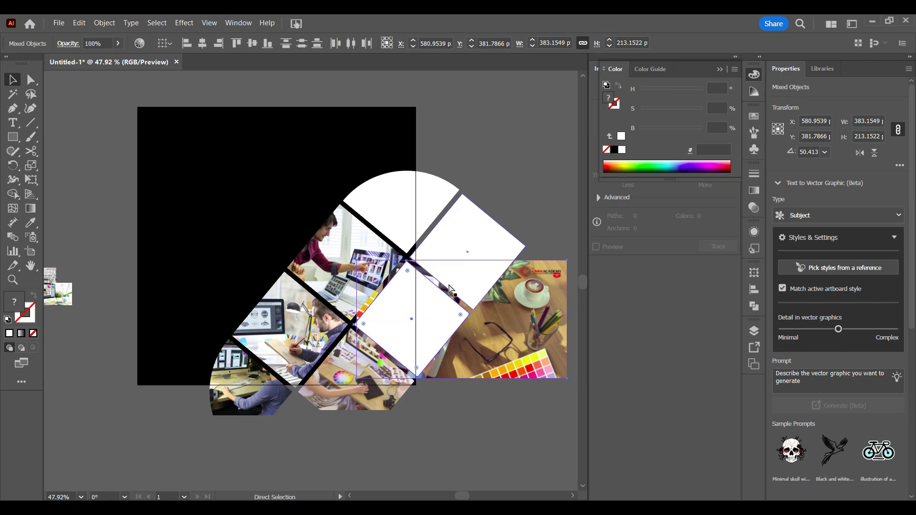
key(ctrl+7)
click(477, 311)
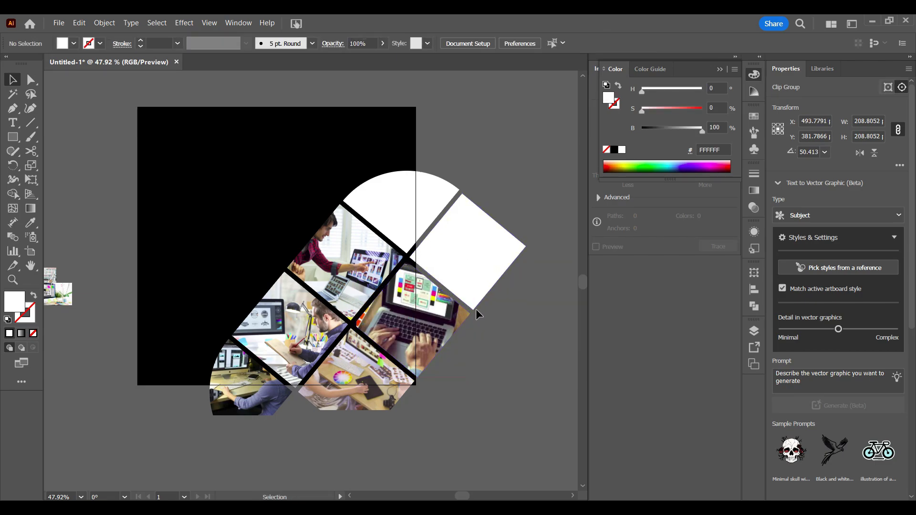
Shift the masked laptop and swatches photo about 10 px left and stretch its height to about 222 px
click(433, 315)
click(80, 43)
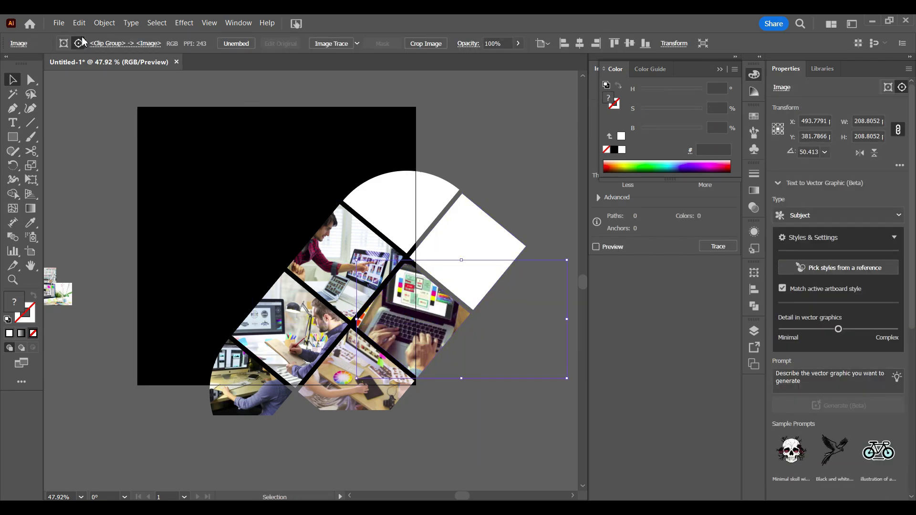
key(shift+Left)
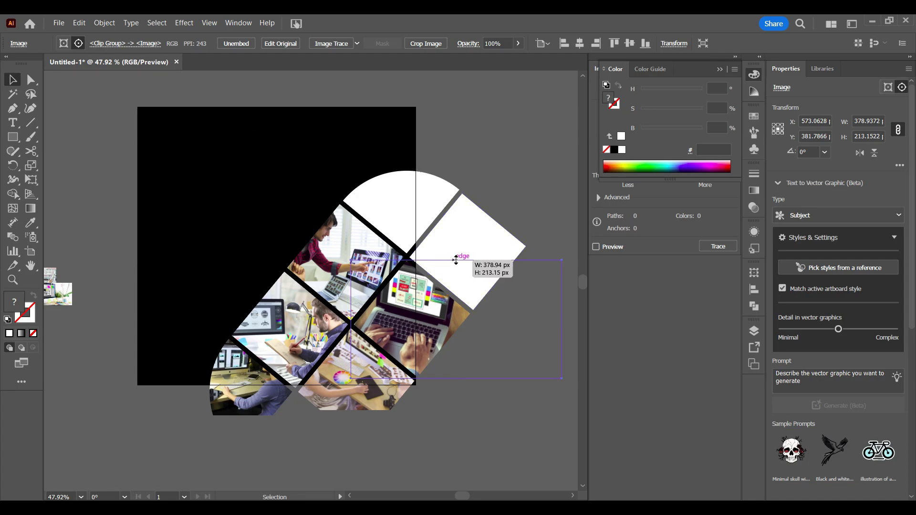
drag(455, 260, 456, 255)
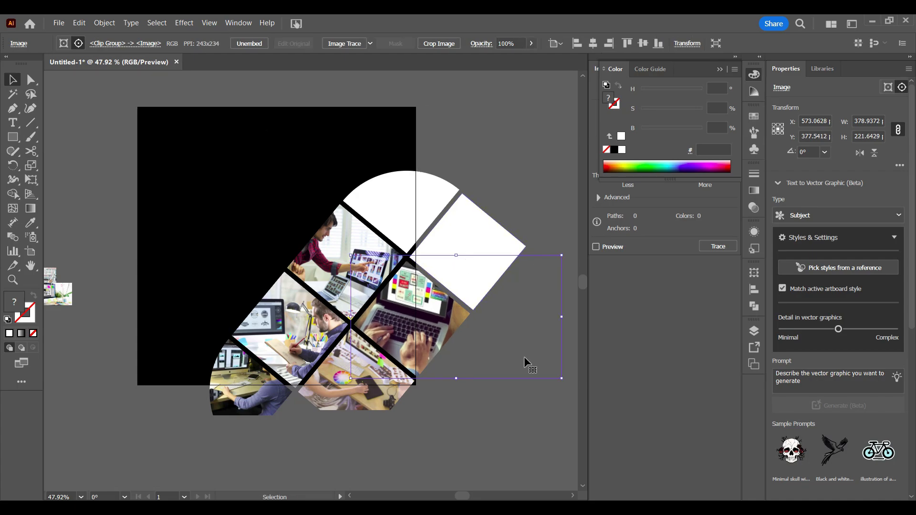
click(485, 408)
Place the desktop monitor photo, about 290 px wide, and clip it into the top rounded shape of the inner row
drag(84, 300, 502, 221)
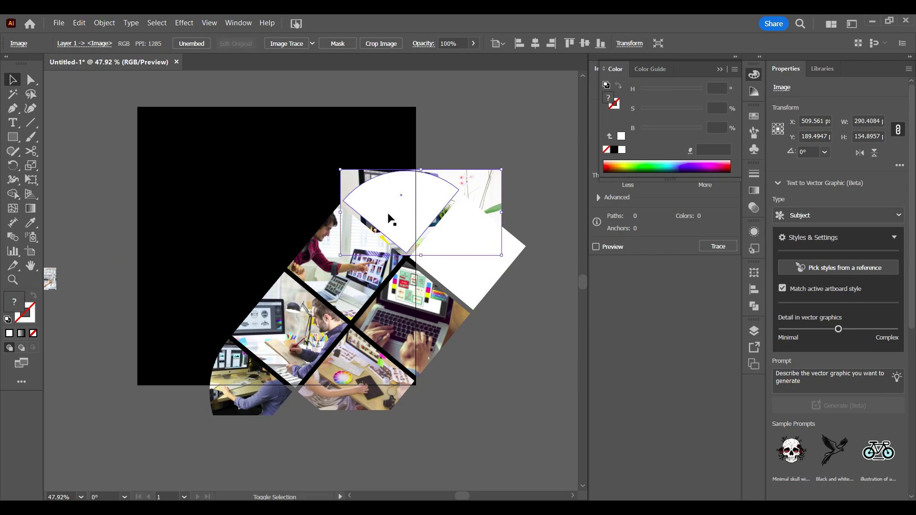
shift+click(389, 216)
click(388, 216)
key(ctrl+alt+h)
key(ctrl+alt+v)
click(531, 215)
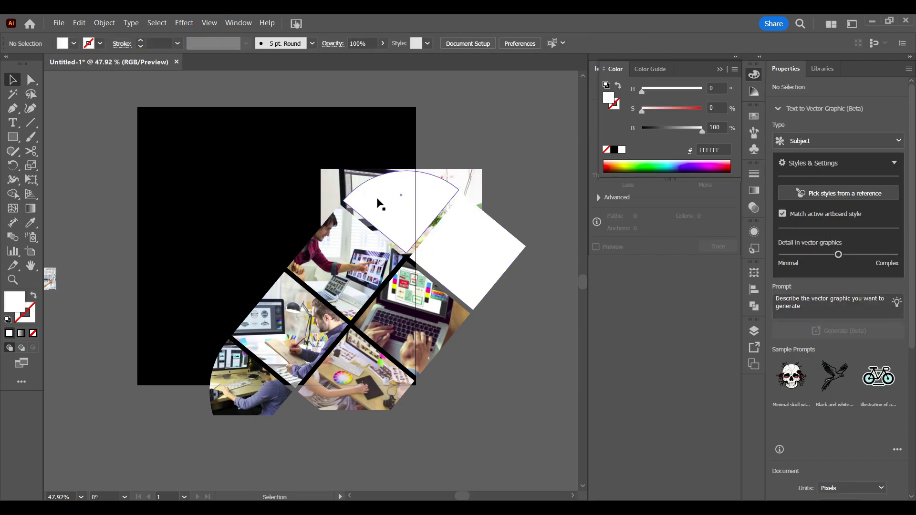
drag(347, 183, 354, 183)
drag(379, 155, 400, 206)
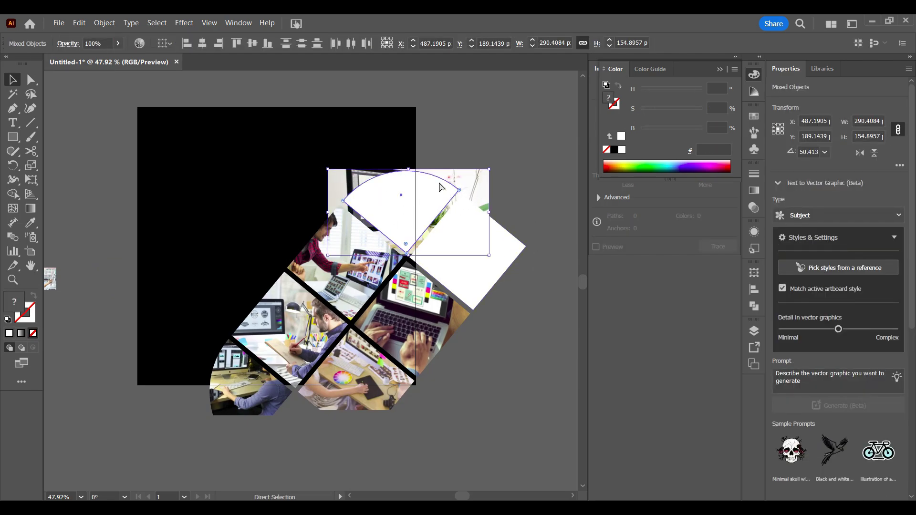
key(ctrl+7)
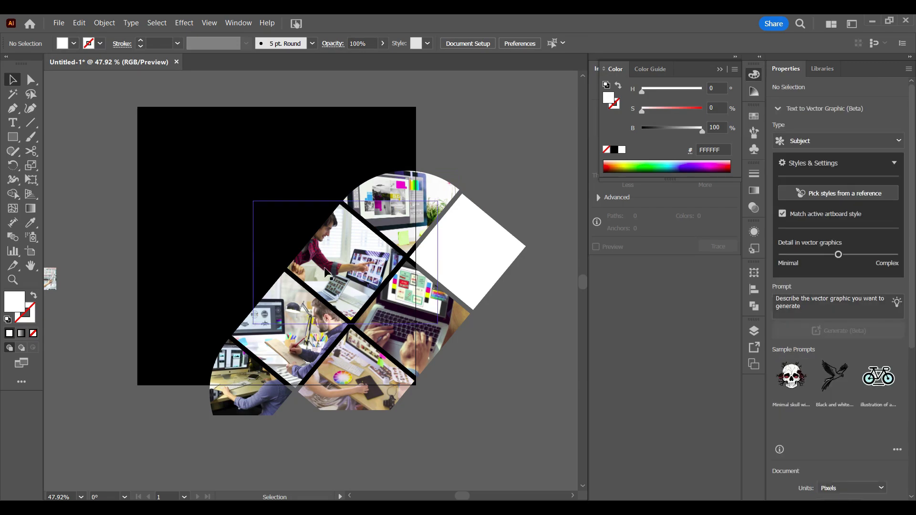
Move the remaining laptop desk photo onto the grid and clip it into the top square of the outer row
key(z)
drag(260, 278, 281, 260)
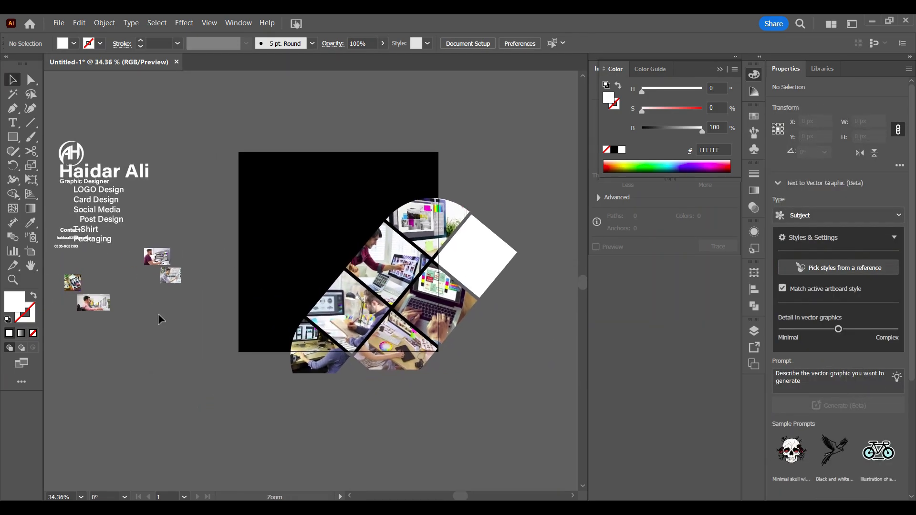
key(v)
drag(73, 283, 459, 268)
shift+click(477, 218)
key(ctrl+7)
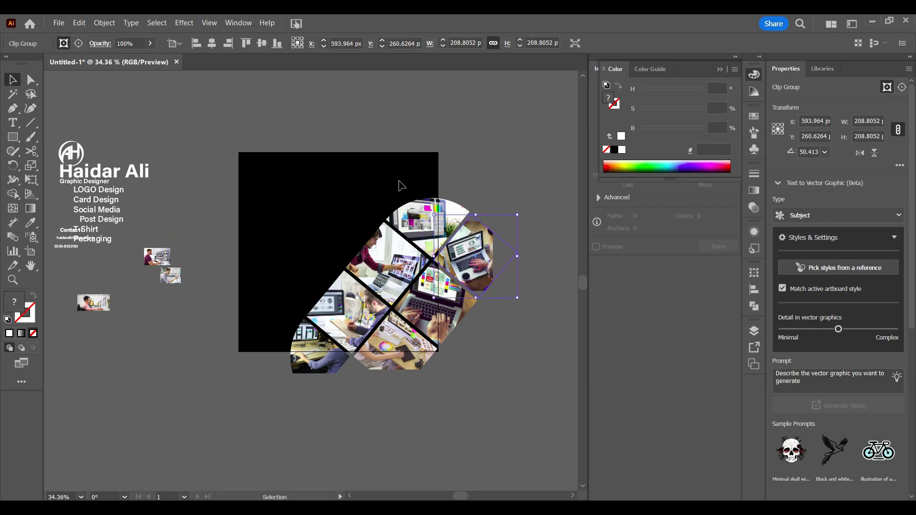
click(329, 207)
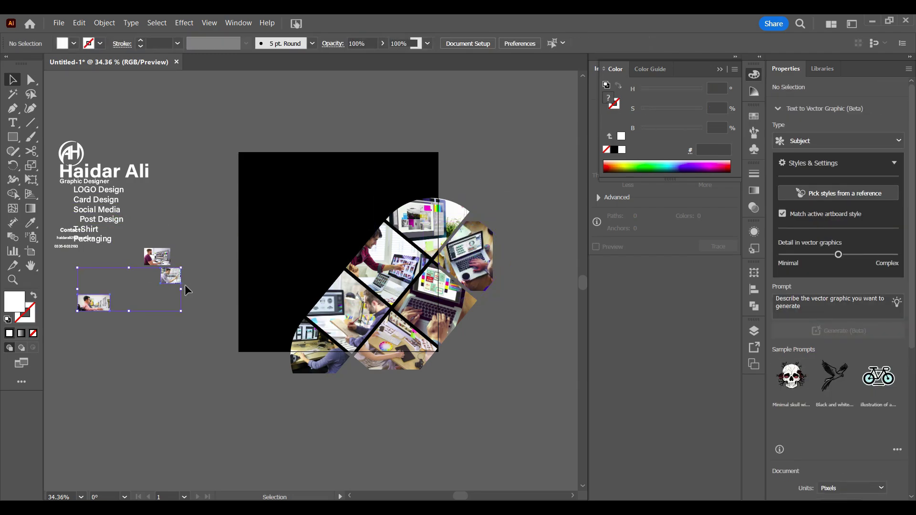
Delete the unused photos left beside the artboard
key(Delete)
drag(184, 241, 149, 322)
key(Delete)
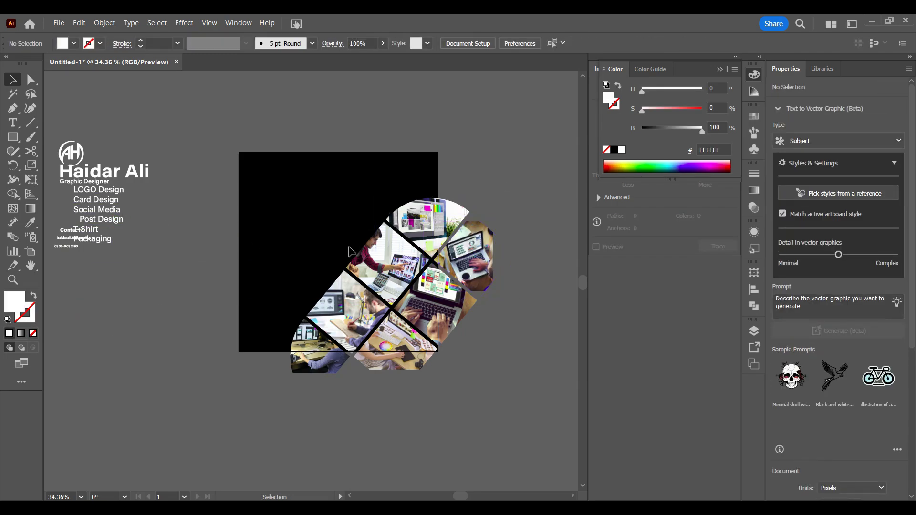
Give all the masked photo frames in the tilted grid a white stroke with no fill
drag(288, 393, 285, 394)
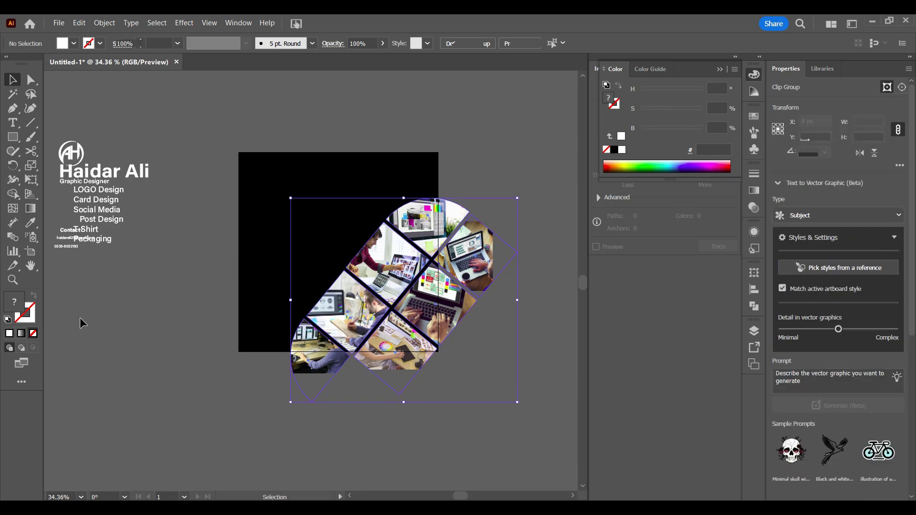
key(x)
click(10, 334)
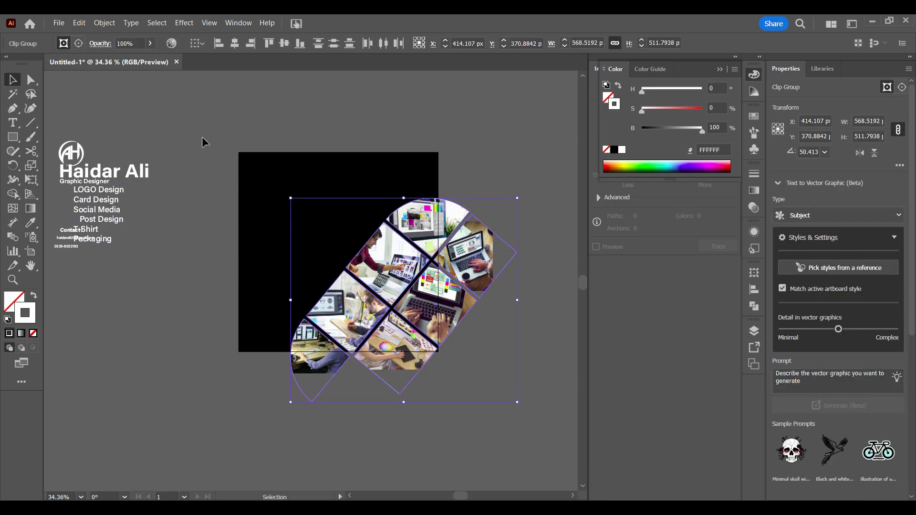
click(494, 317)
Set the white stroke on all the photo frames to a weight of 1.5 pt
drag(484, 251, 365, 330)
key(z)
drag(368, 279, 330, 275)
key(v)
click(411, 85)
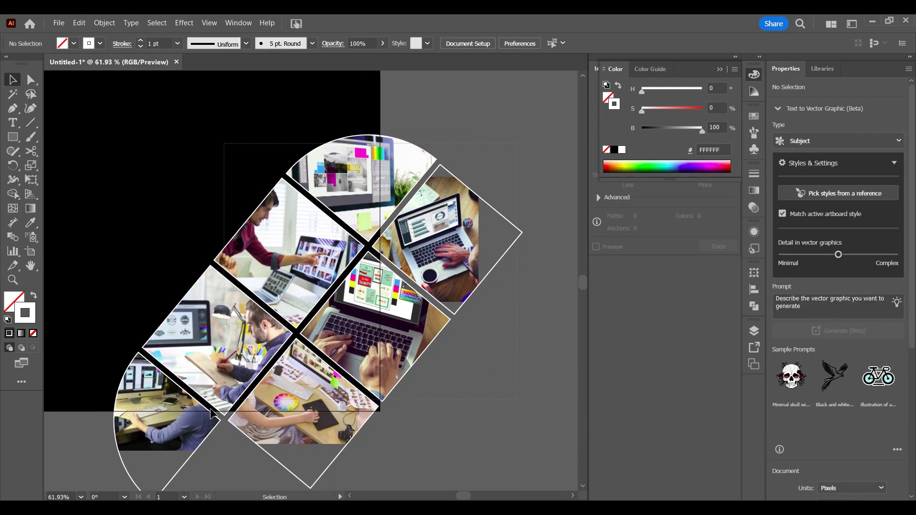
click(213, 412)
click(754, 173)
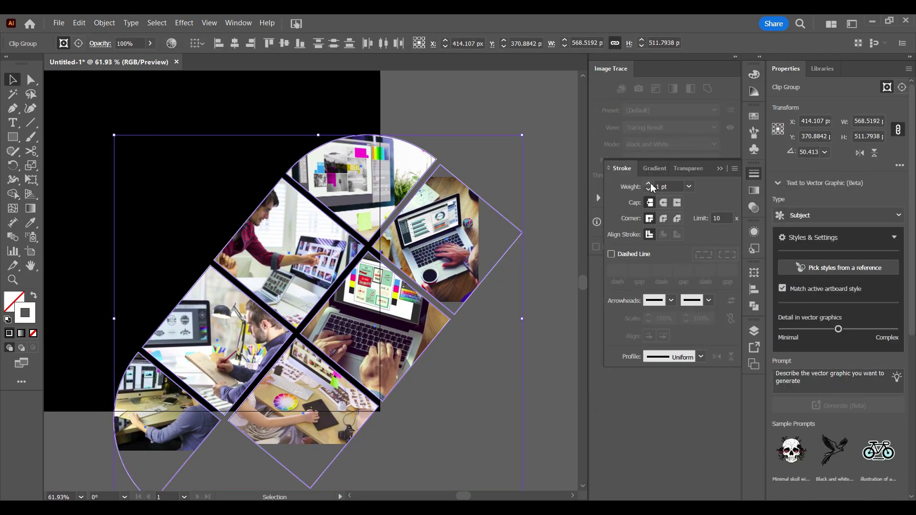
key(Return)
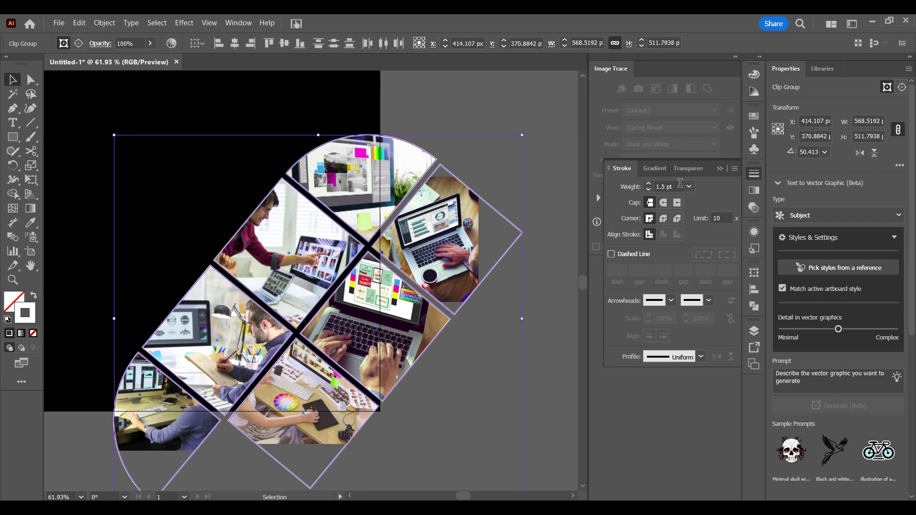
click(518, 103)
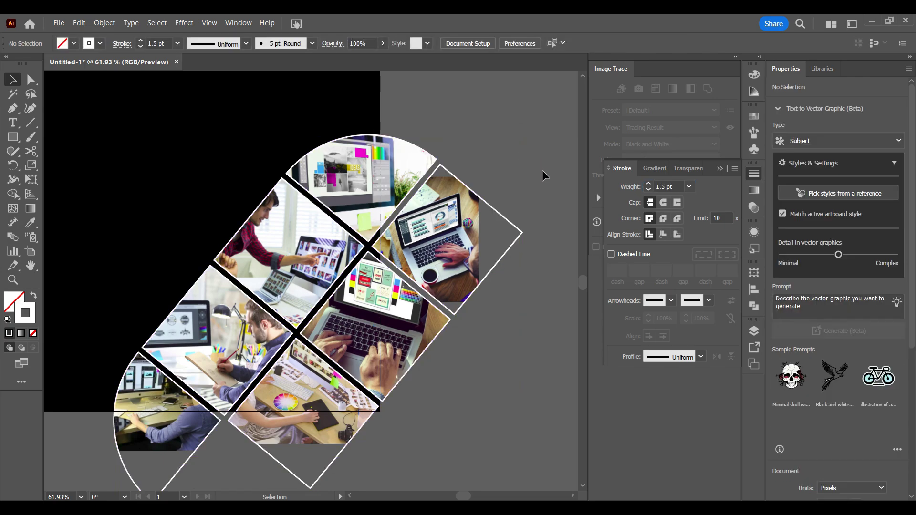
Apply a drop shadow to all the photo frames with Normal mode, 100% opacity, 5 px X and Y offsets and 5 px blur
click(211, 398)
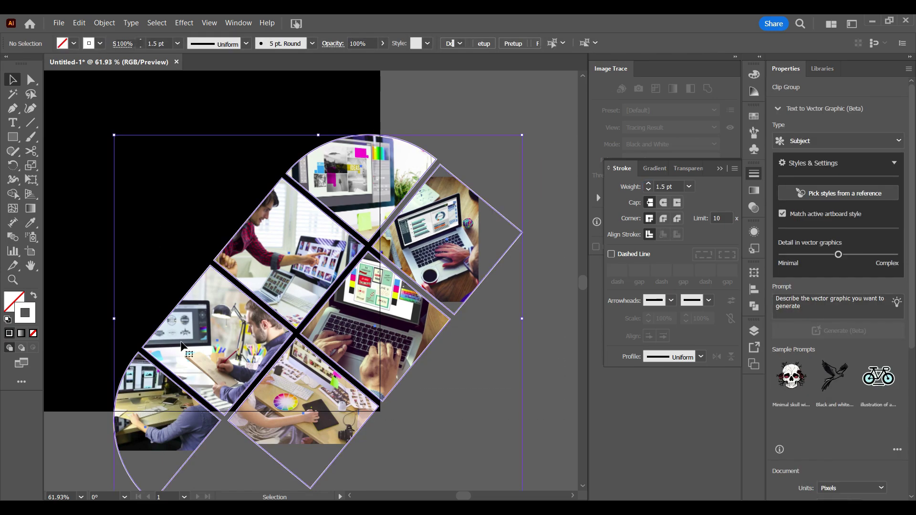
click(206, 22)
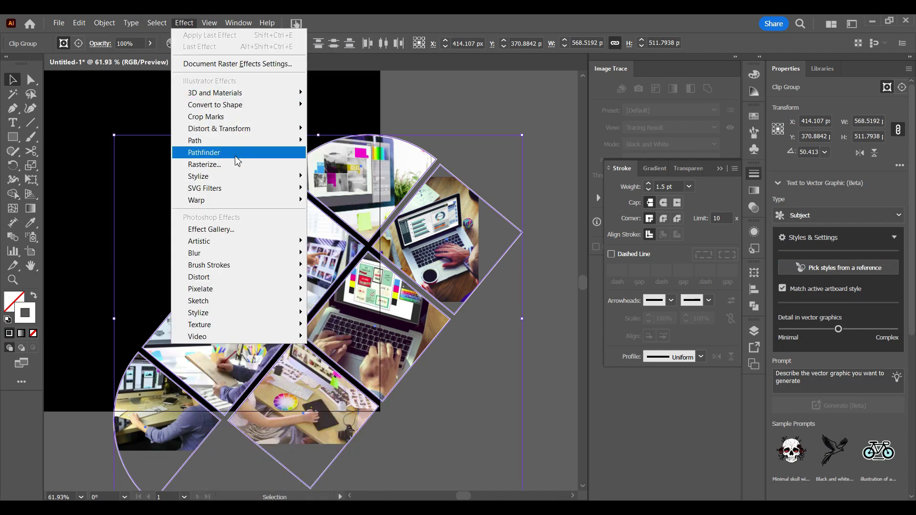
mouse_move(200, 176)
click(341, 177)
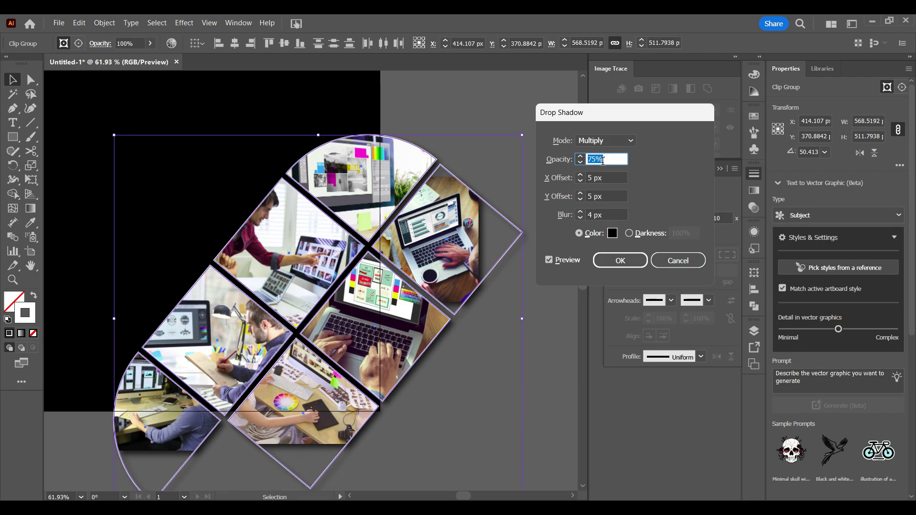
click(617, 142)
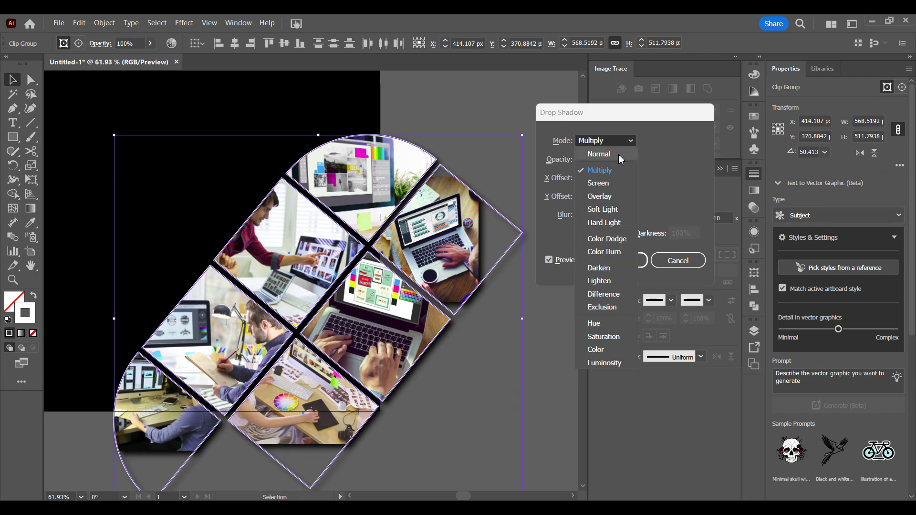
click(599, 154)
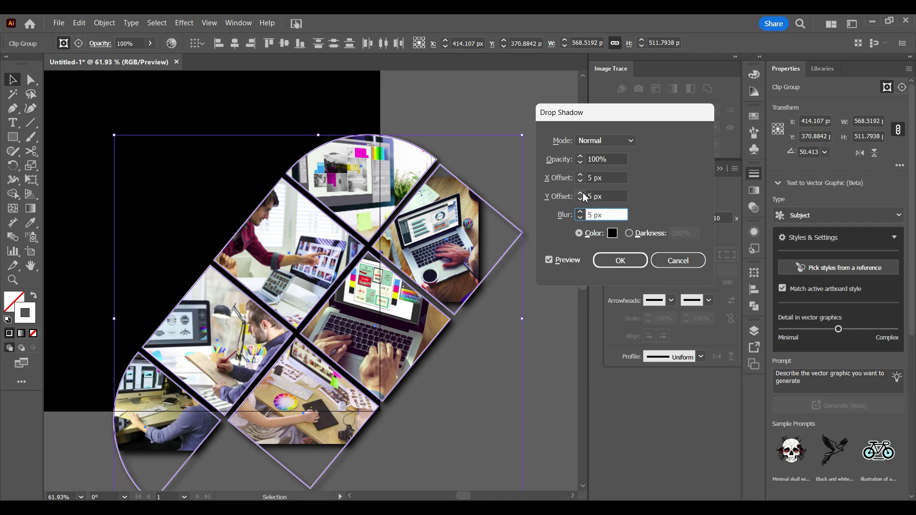
click(607, 265)
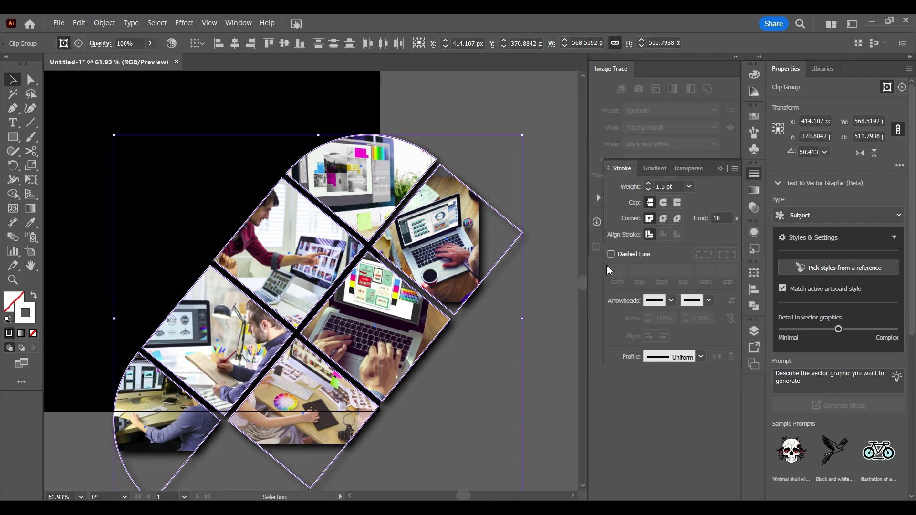
Set the stroke weight of all the photo frames to 1 pt and group the frames together
click(556, 285)
click(491, 255)
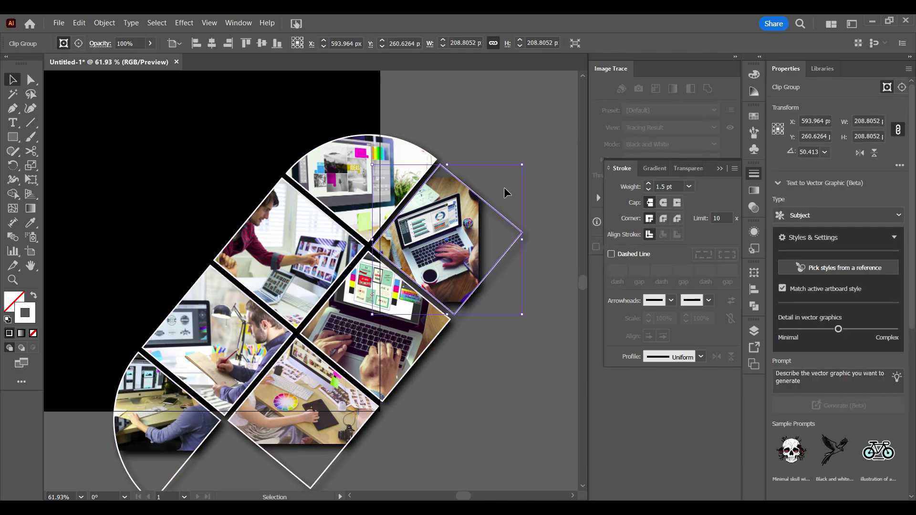
drag(548, 148, 323, 339)
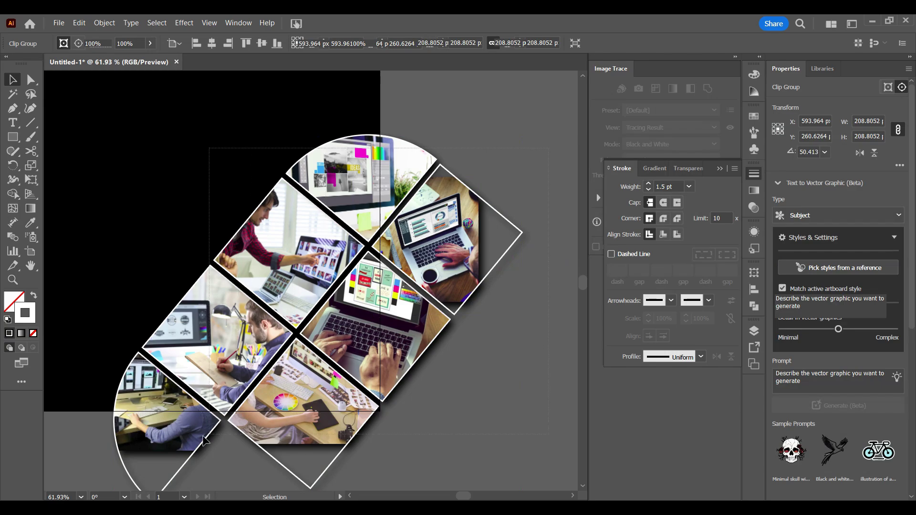
drag(203, 439, 204, 440)
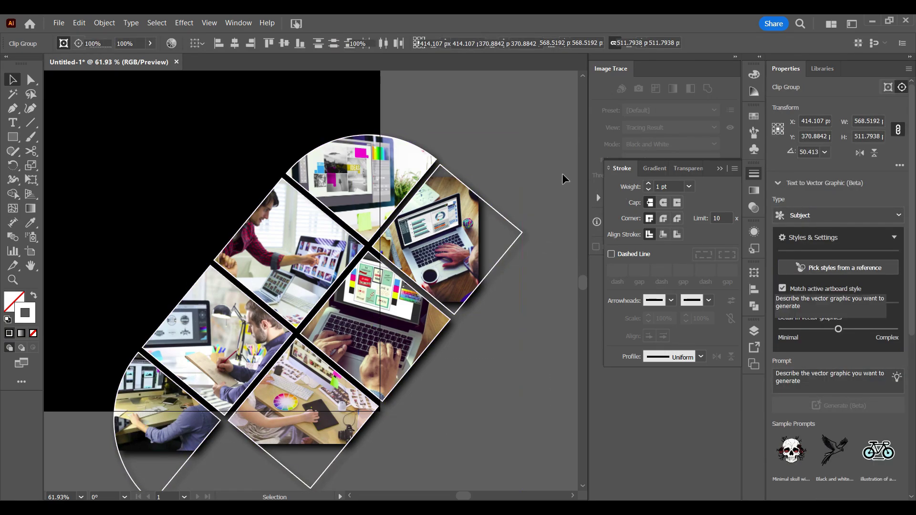
key(ctrl+g)
Recolor the background square to dark gray 333333 by setting its brightness to 20%
key(z)
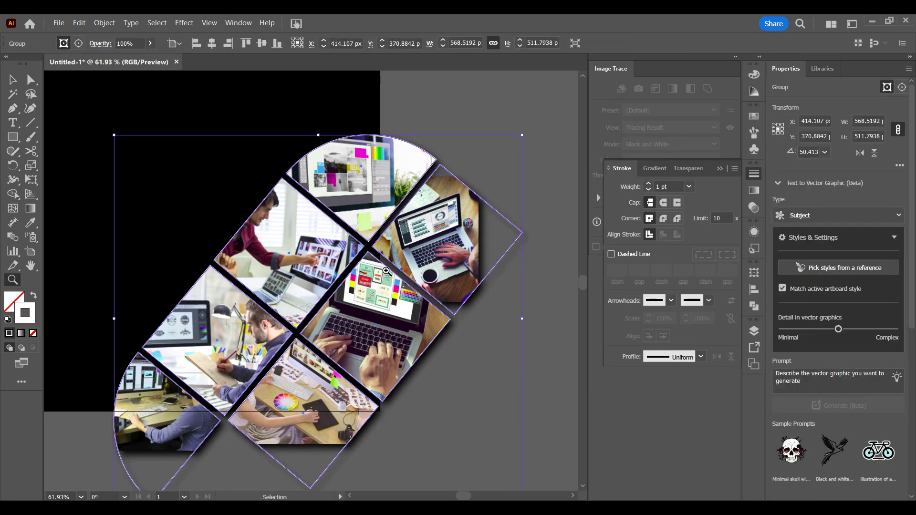
drag(386, 272, 278, 276)
key(v)
click(226, 304)
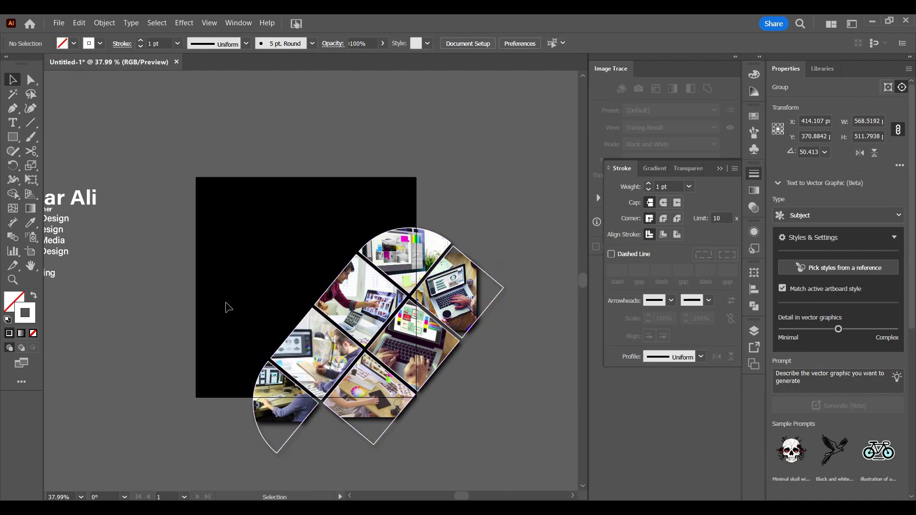
click(229, 303)
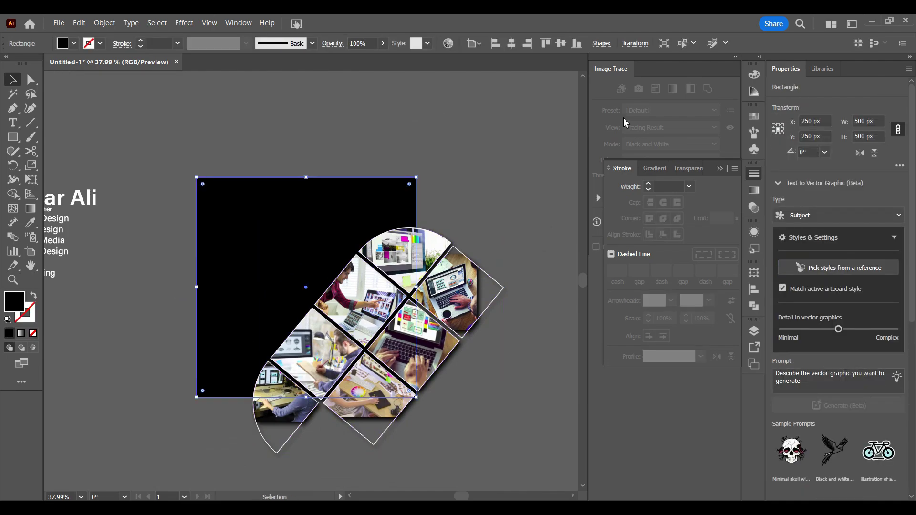
click(754, 75)
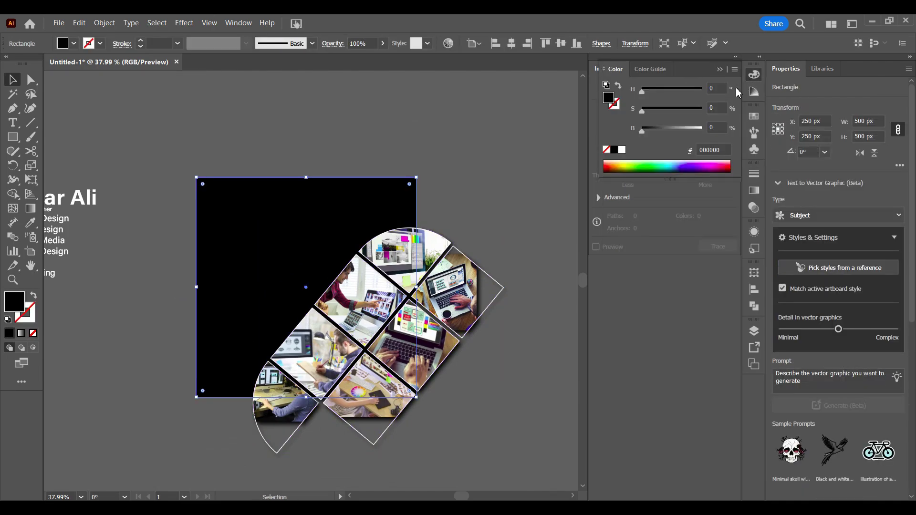
click(281, 285)
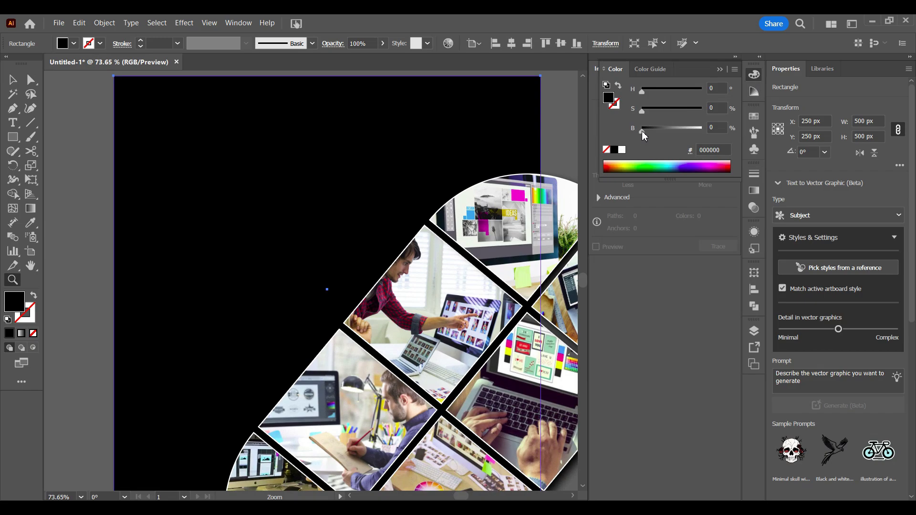
drag(642, 131, 656, 129)
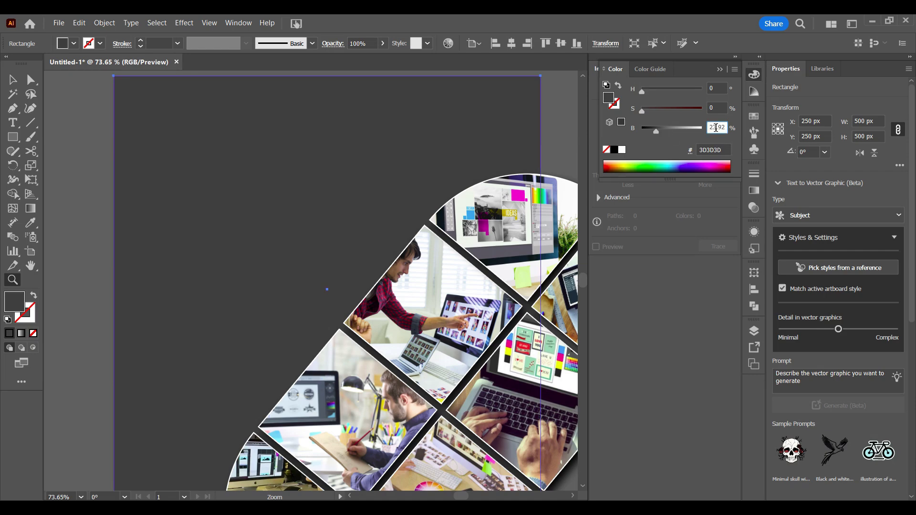
text(20)
key(Return)
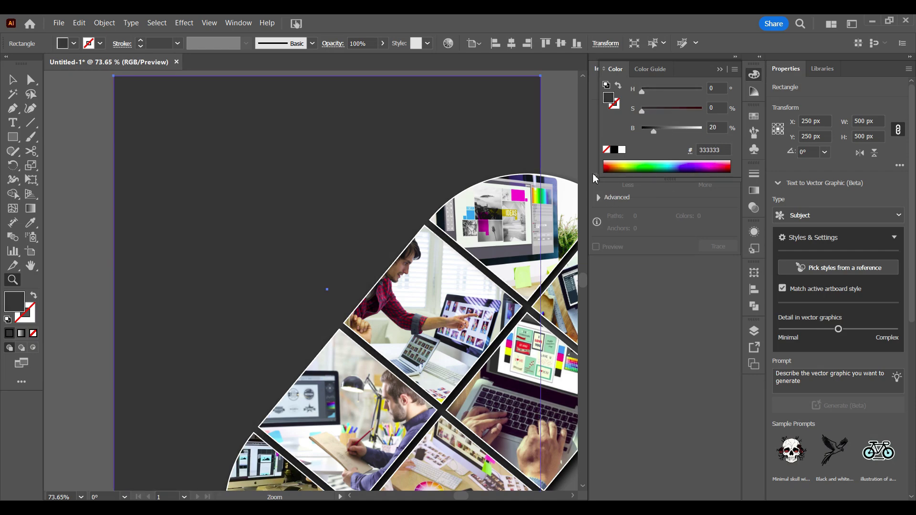
Place a copy of the background square in front of the photo group and clip the photos to it
click(546, 186)
drag(362, 368, 364, 275)
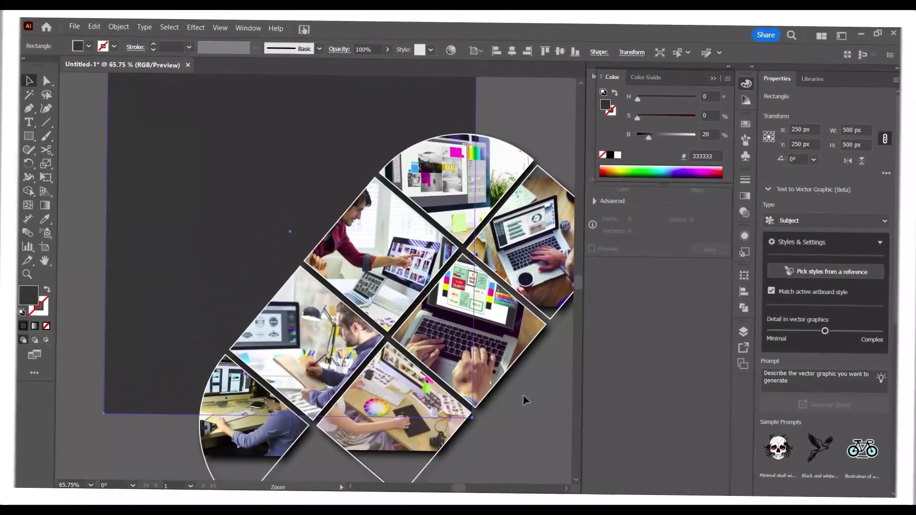
click(522, 392)
drag(461, 266, 465, 293)
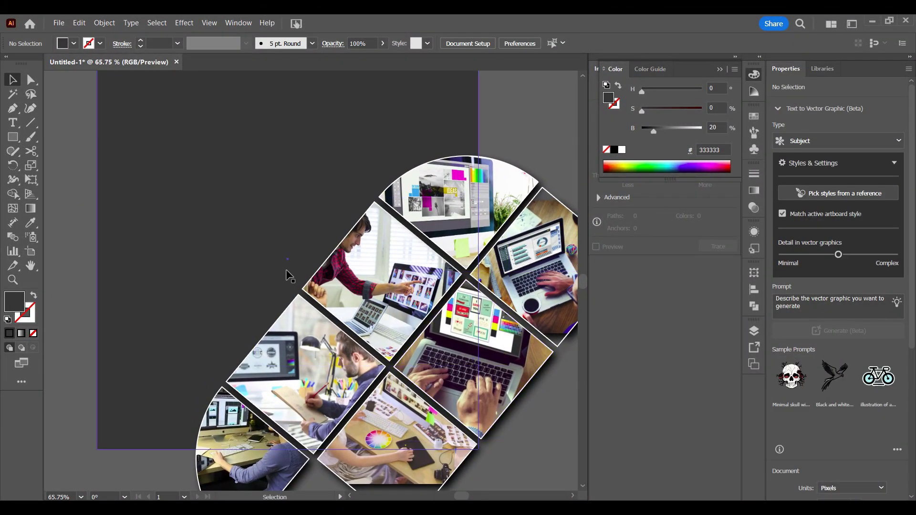
click(255, 259)
key(a)
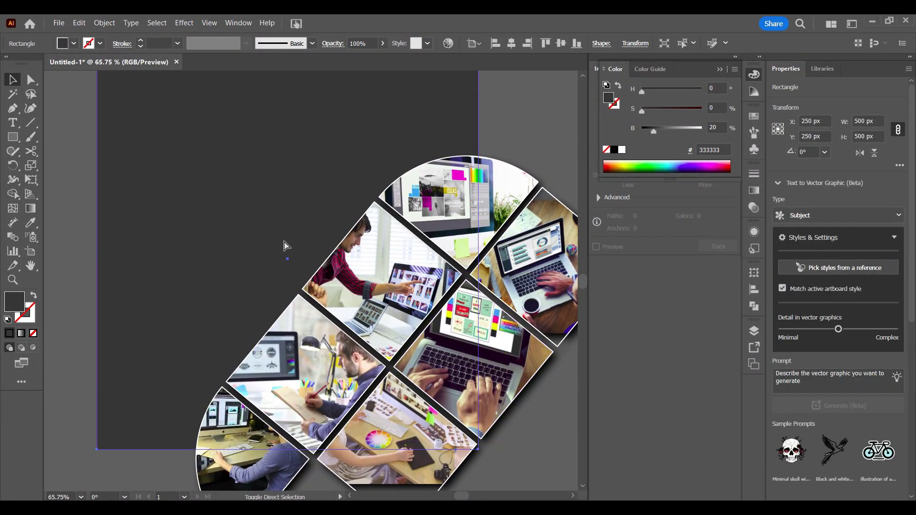
key(ctrl+shift+bracketright)
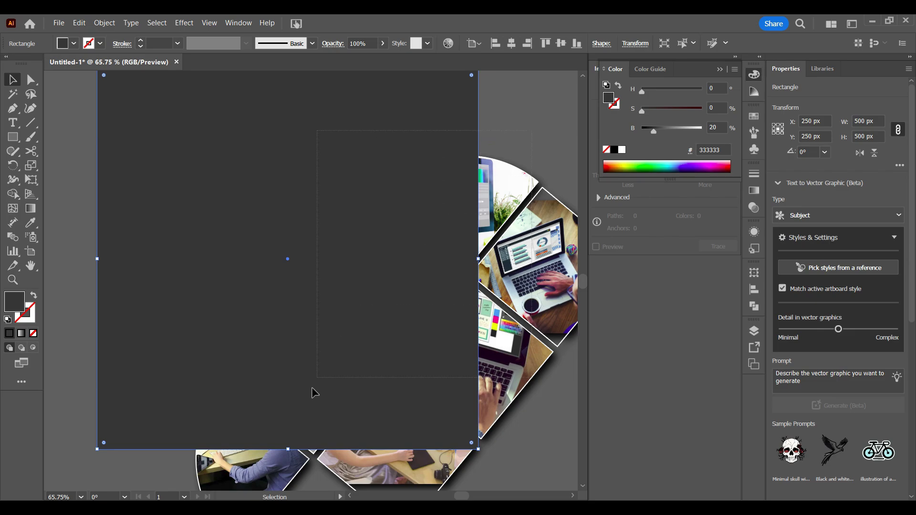
shift+click(258, 477)
key(ctrl+7)
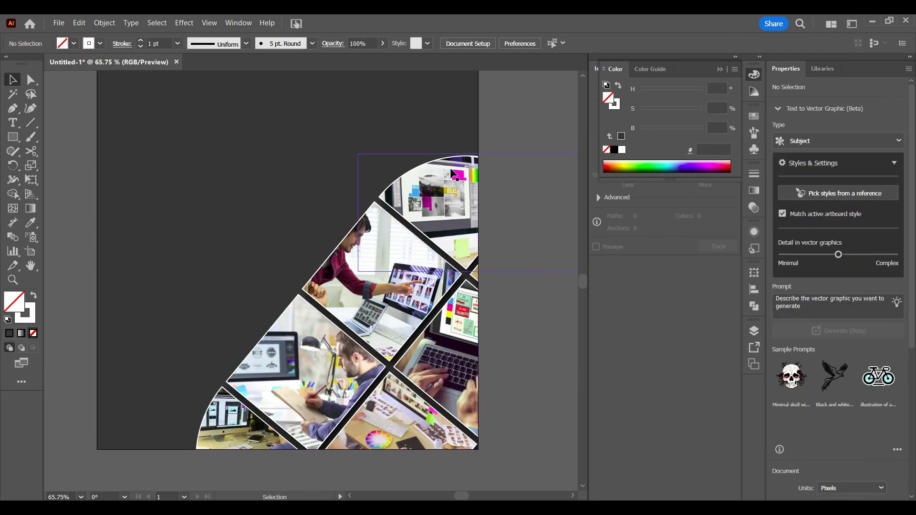
drag(396, 200, 403, 224)
key(Delete)
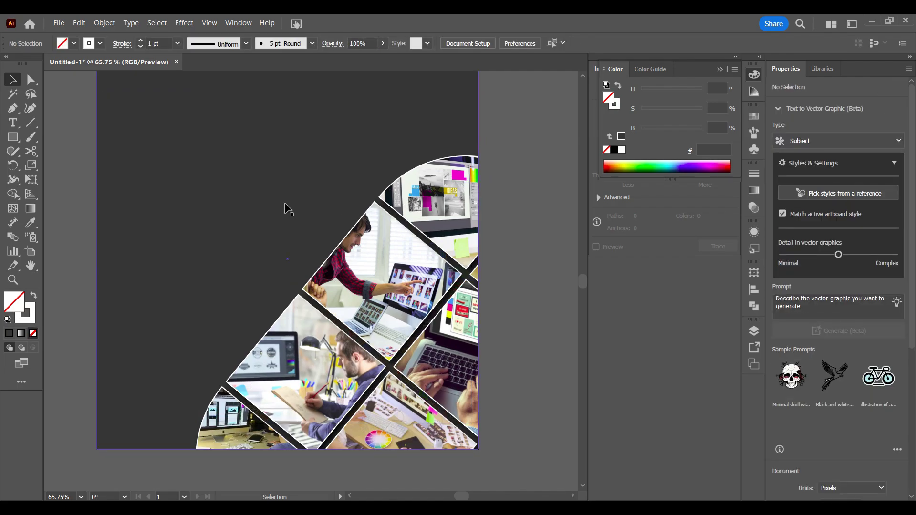
Move the round logo onto the upper-left area of the artboard and place the large name text beneath it
drag(250, 202, 317, 264)
key(z)
drag(262, 254, 178, 251)
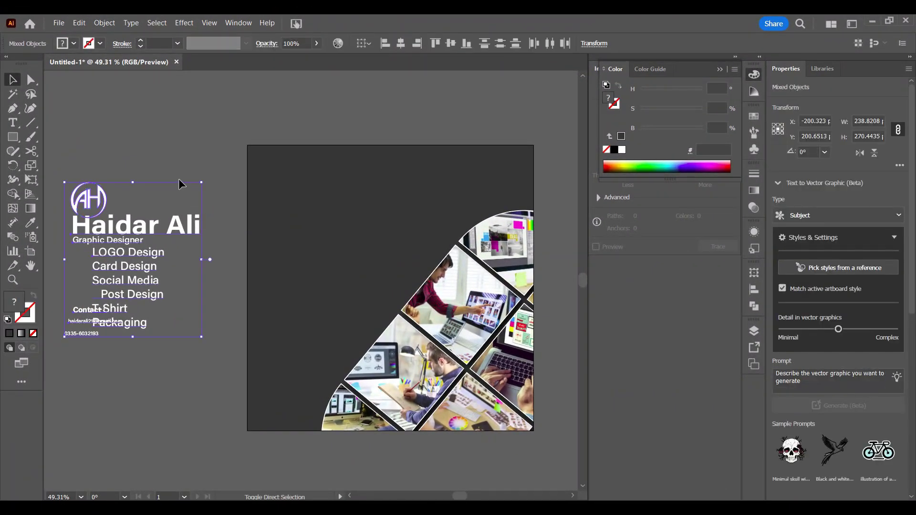
click(179, 181)
drag(102, 200, 306, 187)
drag(171, 232, 384, 232)
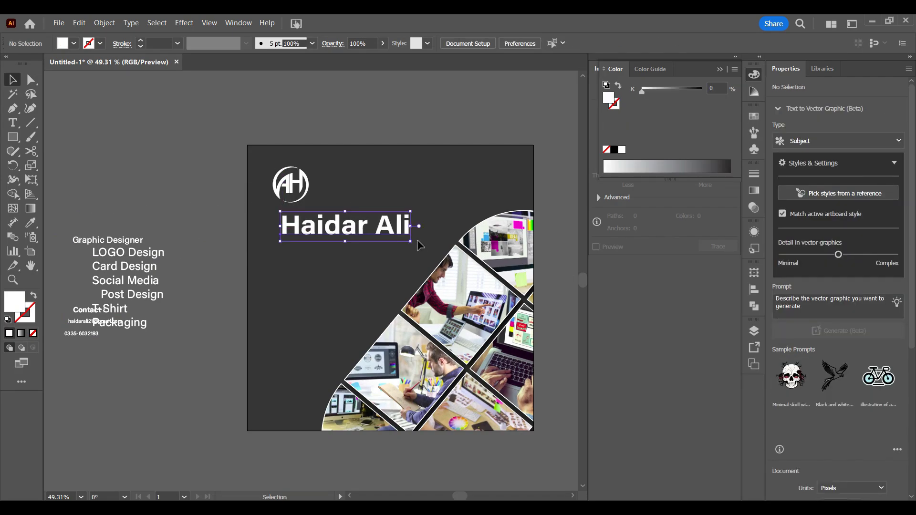
Place the Graphic Designer text directly under the name and align their right edges
drag(130, 245, 396, 246)
shift+click(407, 231)
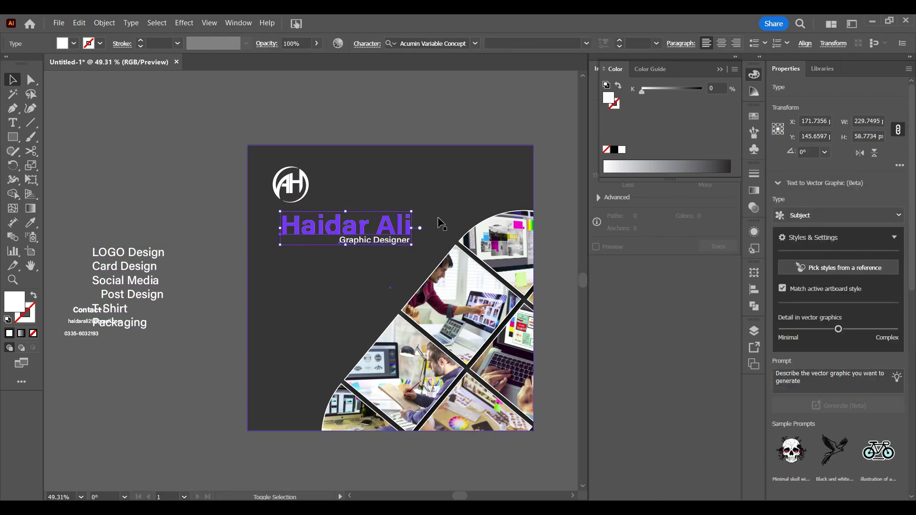
click(237, 240)
Draw a horizontal line with the Pen tool from below the name's left edge to just before the Graphic Designer text
key(z)
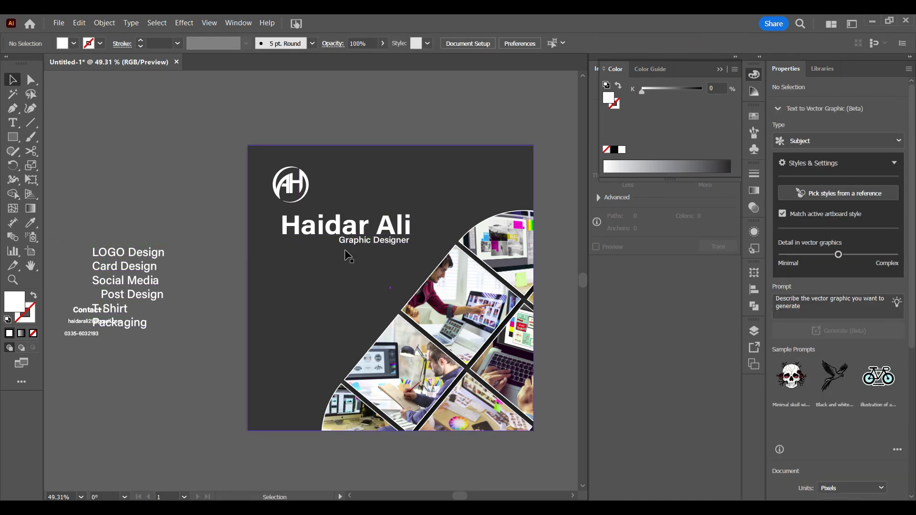
drag(322, 244, 425, 253)
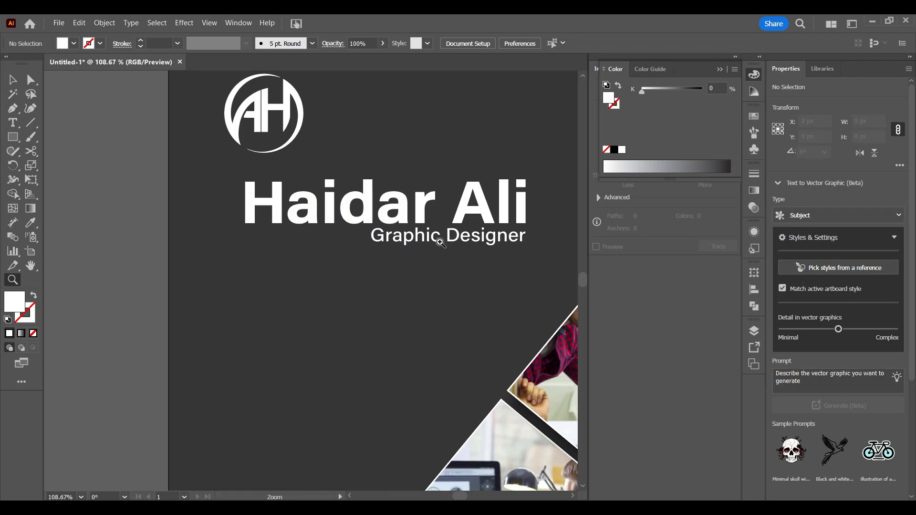
click(246, 236)
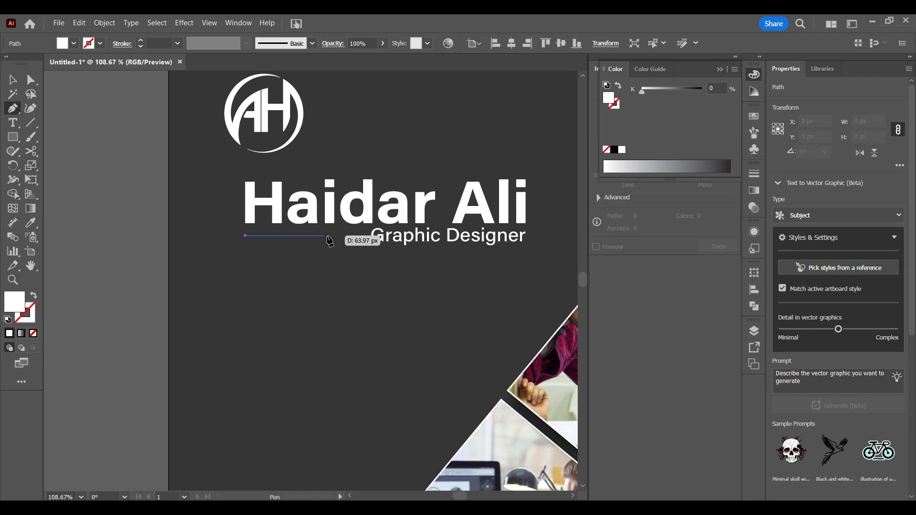
key(v)
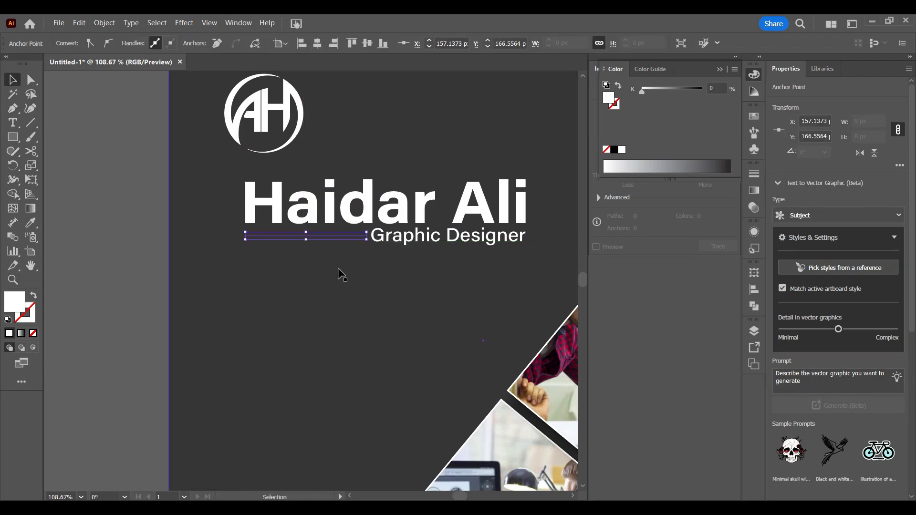
Give the horizontal line a white stroke with no fill and lock the dark background square
click(360, 261)
key(ctrl+2)
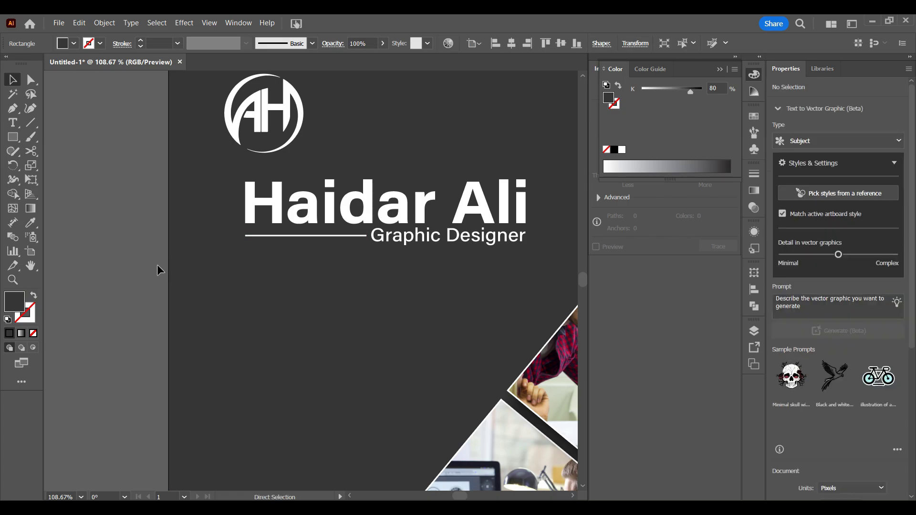
click(215, 294)
key(ctrl+2)
click(296, 236)
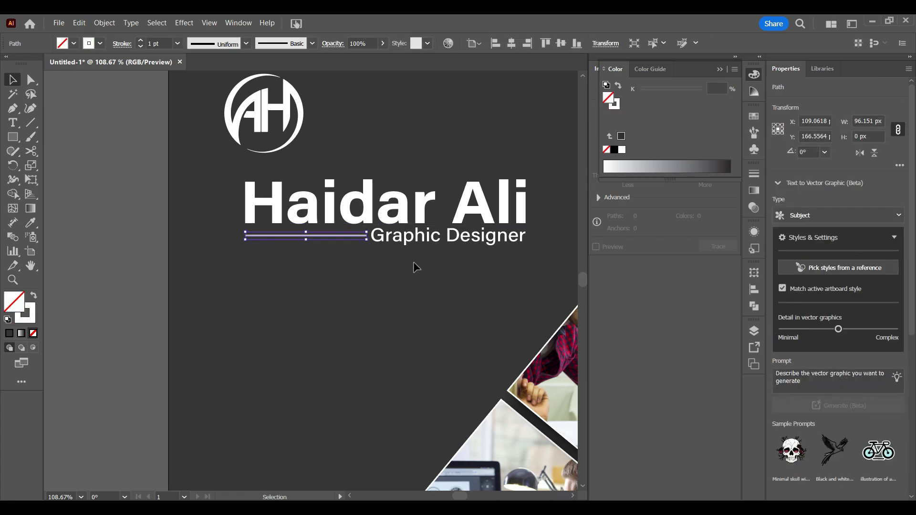
Align the vertical centers of the horizontal line and the Graphic Designer text
click(401, 256)
drag(456, 251, 458, 252)
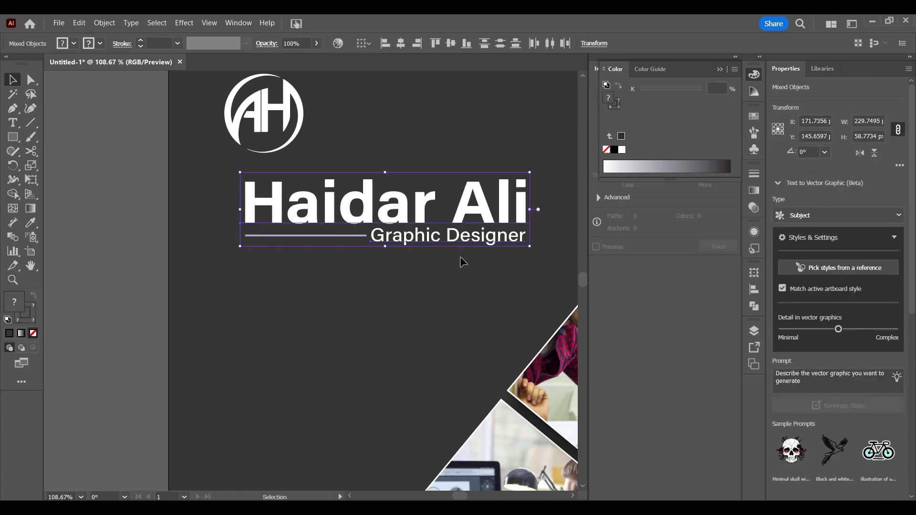
click(451, 263)
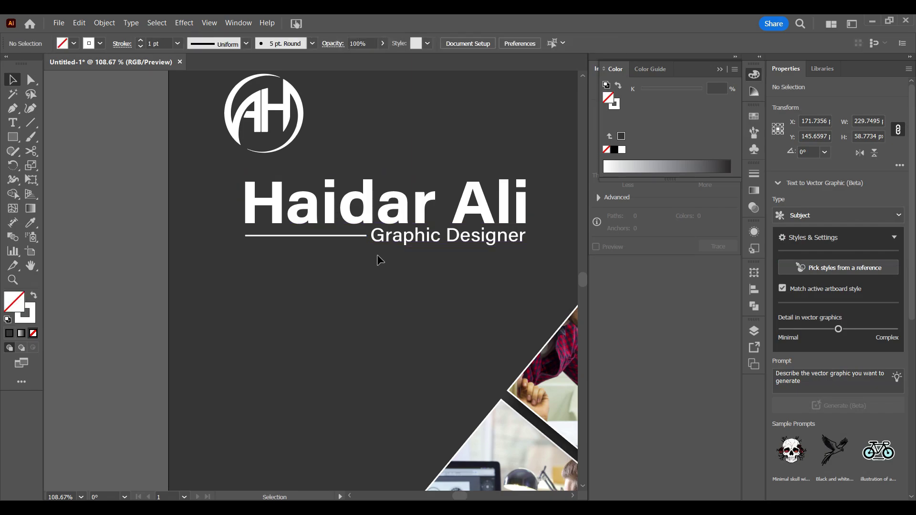
drag(361, 243, 376, 234)
click(351, 240)
click(355, 237)
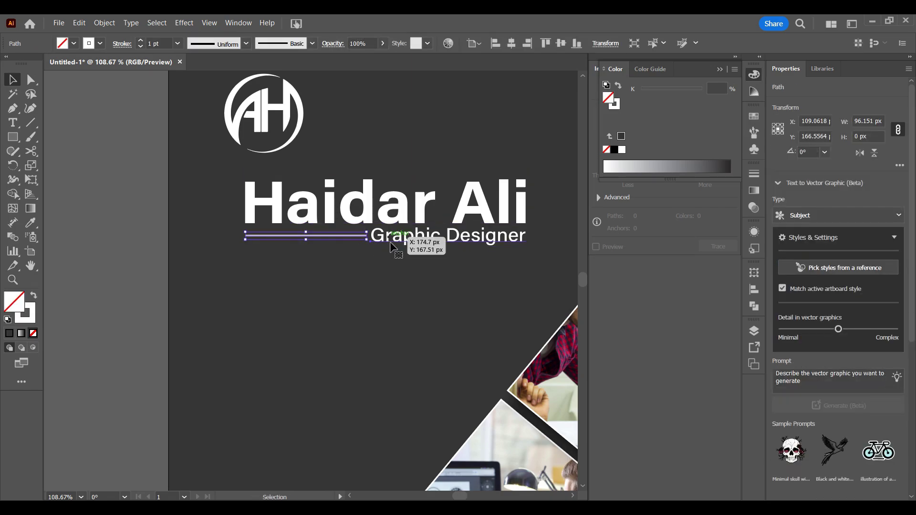
shift+click(392, 246)
click(753, 175)
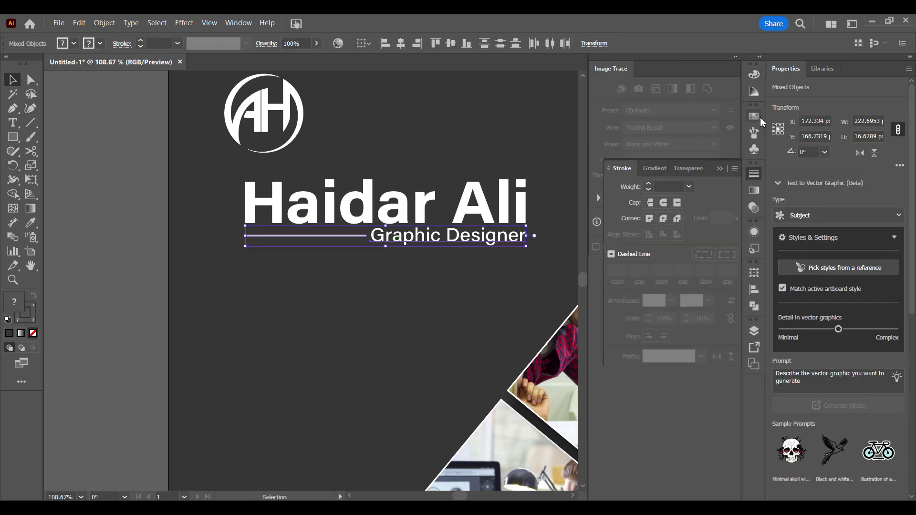
click(754, 290)
click(709, 299)
Group the line with the Graphic Designer text and center the group horizontally with the name text
click(465, 280)
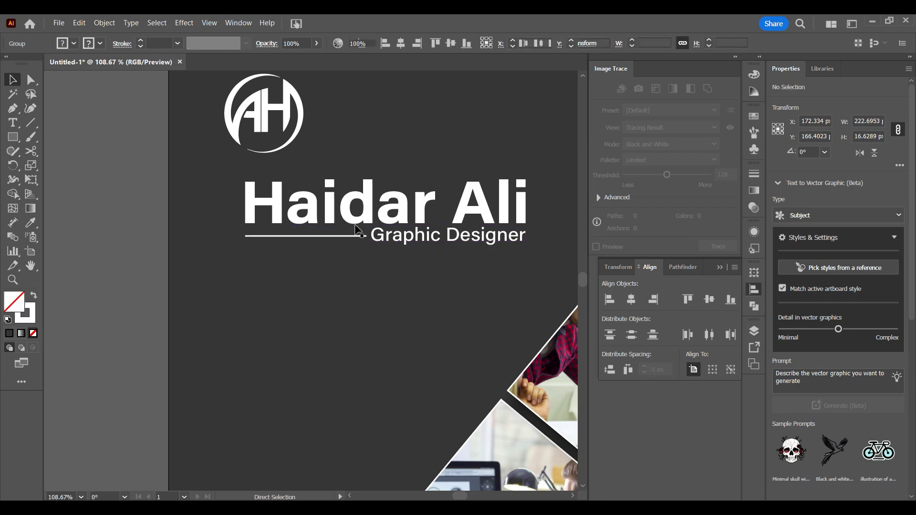
drag(364, 153, 477, 261)
click(631, 301)
click(517, 313)
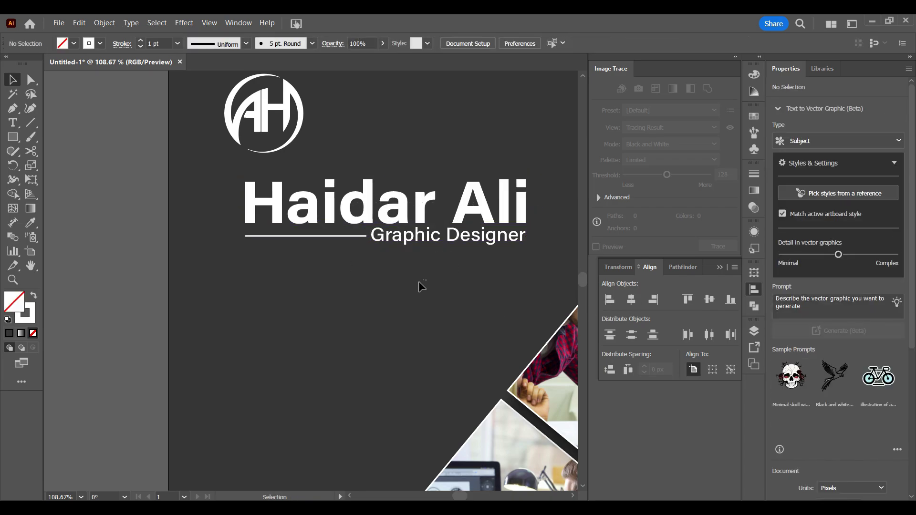
Place the services list on the artboard below the line, flush with the name's left edge
drag(423, 283, 344, 288)
key(v)
drag(161, 274, 403, 277)
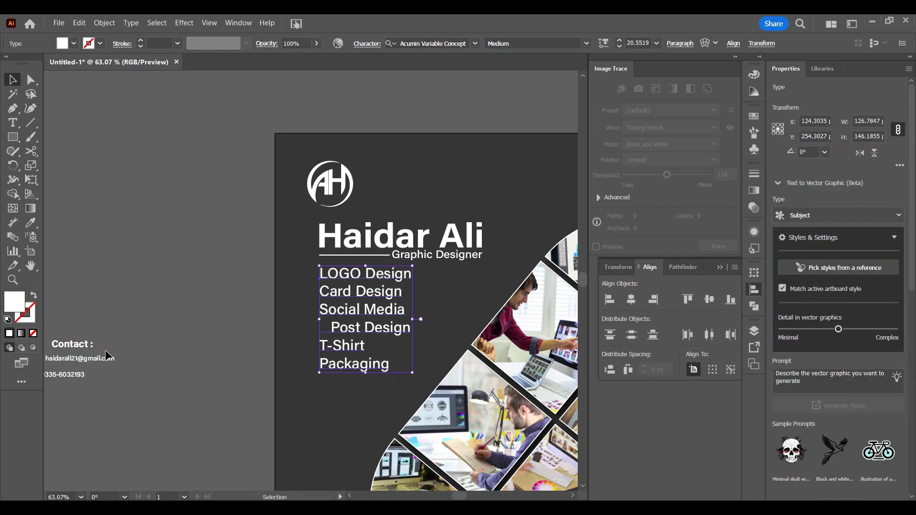
Place the phone number directly above the e-mail address under the Contact heading and align their left edges
drag(175, 318, 195, 269)
drag(118, 308, 184, 309)
key(z)
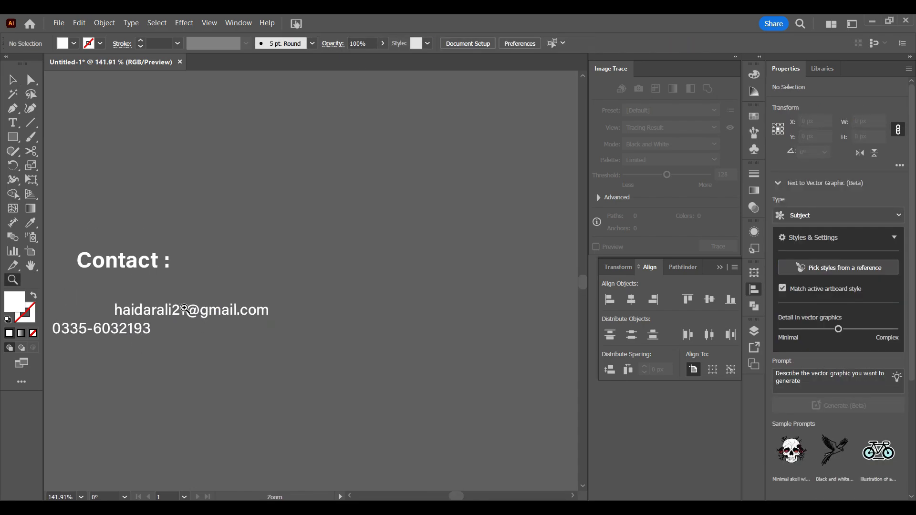
key(v)
key(ctrl+shift+a)
shift+click(131, 328)
drag(130, 328, 190, 300)
key(ctrl+z)
click(135, 347)
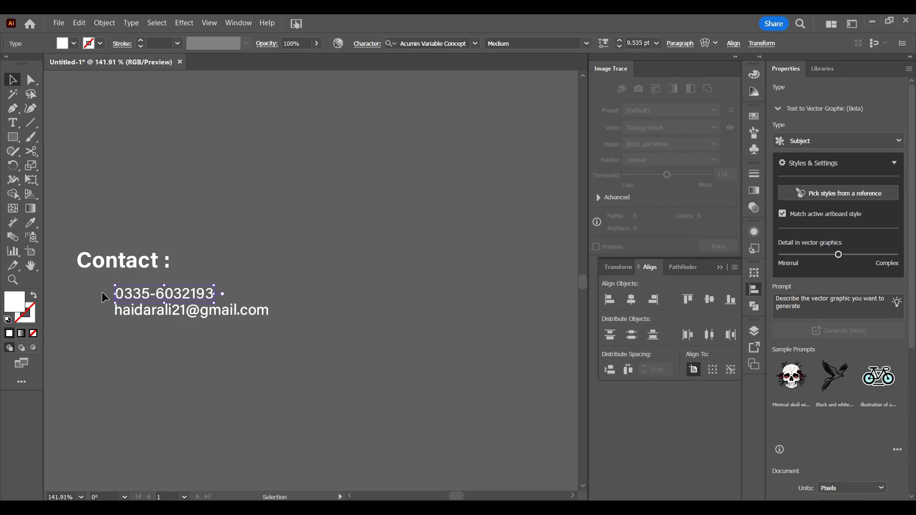
shift+click(145, 315)
click(148, 352)
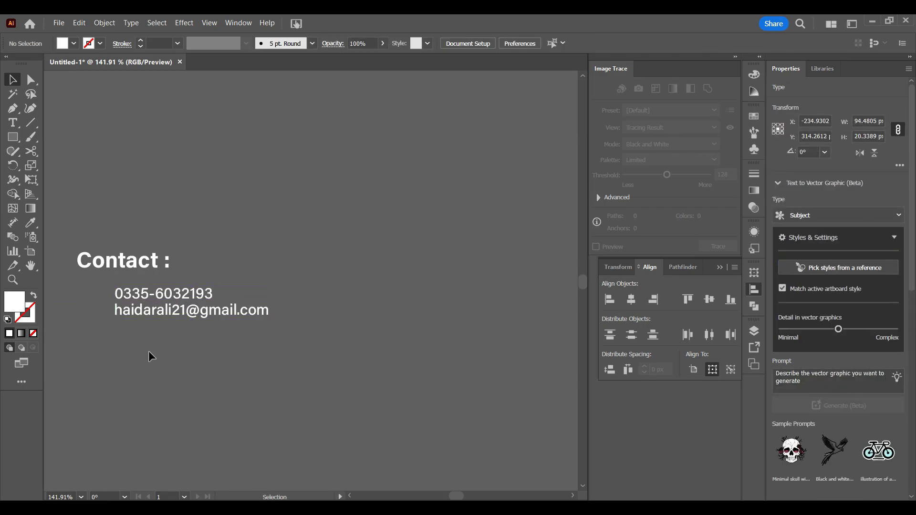
Group the Contact heading with its details and place the group below the services list on the artboard
drag(148, 351, 157, 284)
drag(120, 215, 219, 275)
key(ctrl+g)
drag(362, 293, 279, 315)
click(337, 322)
drag(219, 307, 512, 358)
drag(521, 346, 479, 315)
drag(431, 298, 383, 329)
key(v)
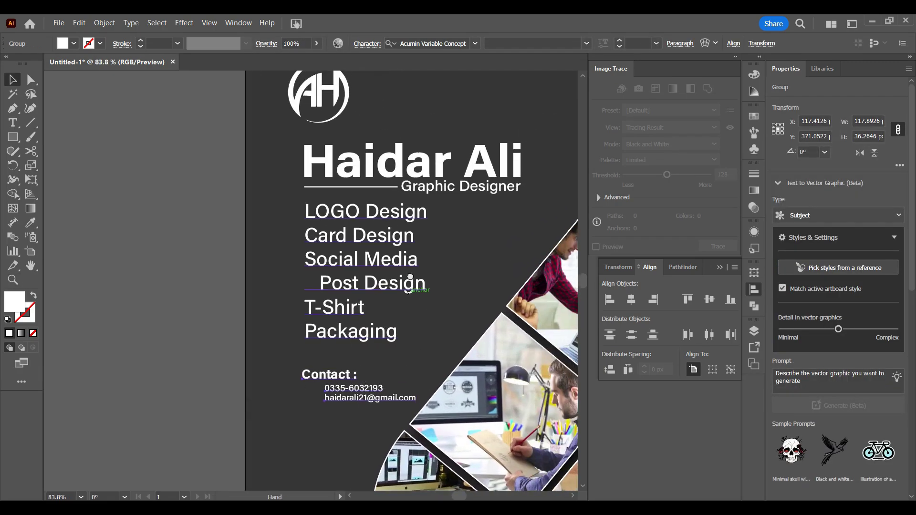
Move the services list and the contact group slightly down to leave space below the Graphic Designer text
drag(390, 283, 343, 269)
drag(277, 273, 279, 226)
drag(298, 315, 302, 337)
drag(359, 357, 350, 353)
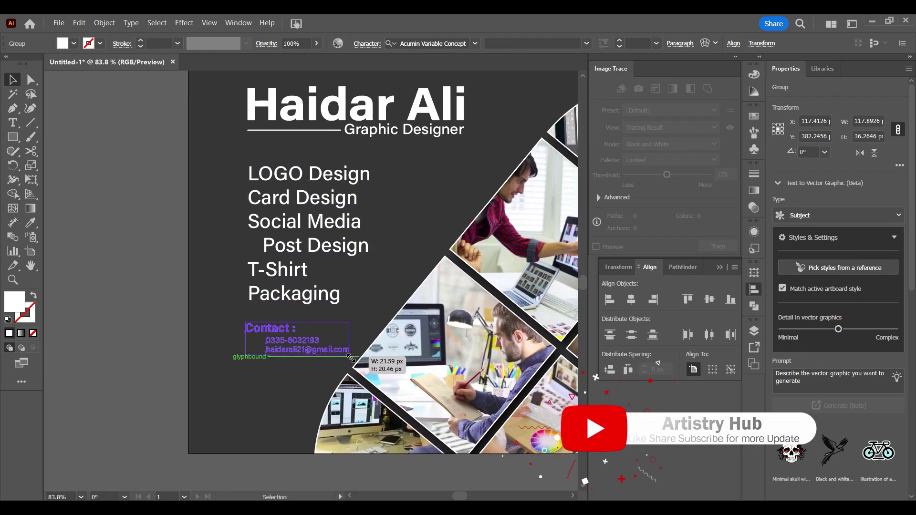
click(135, 331)
Distribute the vertical spacing evenly between the logo, name block, services list and contact group
drag(244, 290, 232, 358)
key(t)
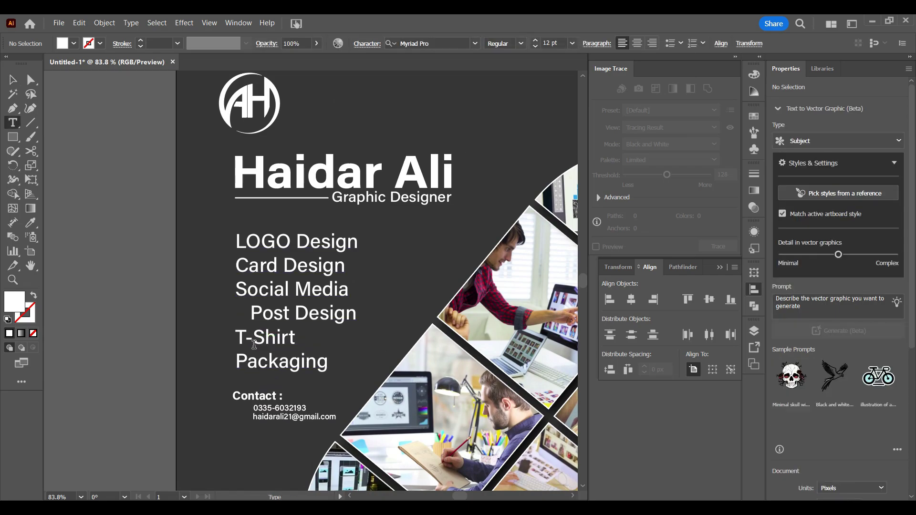
key(v)
click(251, 366)
click(208, 276)
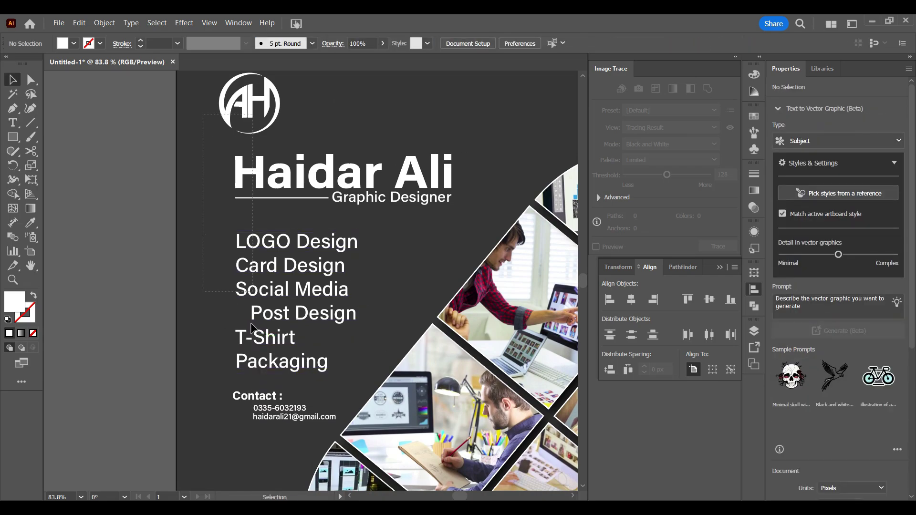
key(ctrl+a)
click(610, 370)
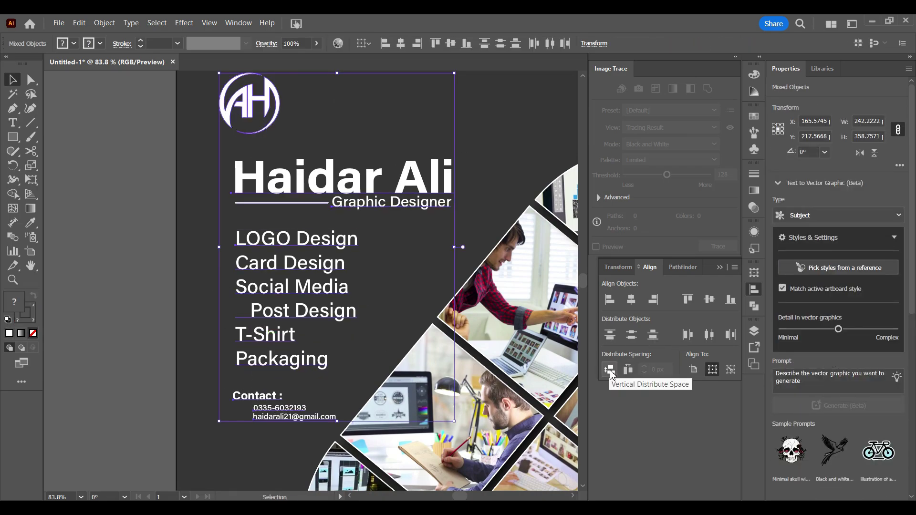
click(133, 324)
Move the services list slightly up toward the Graphic Designer text and turn it into a bulleted list
click(258, 189)
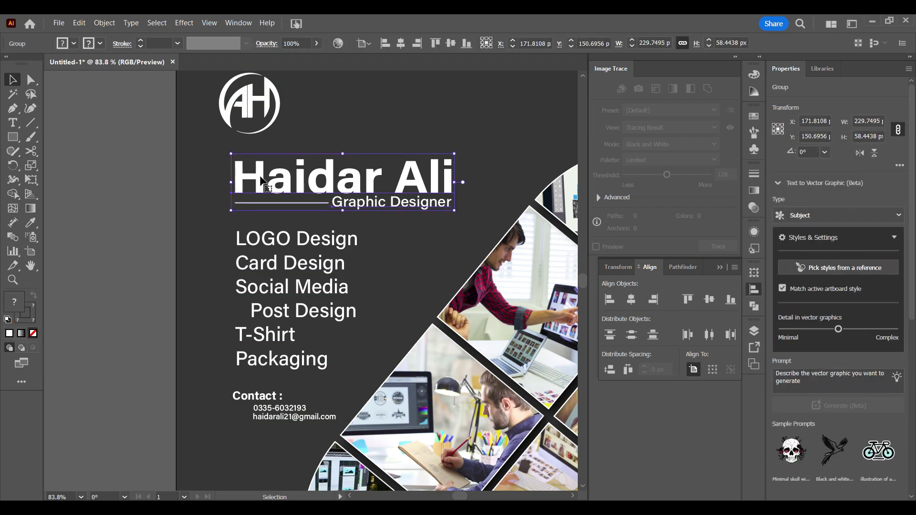
drag(246, 263, 254, 234)
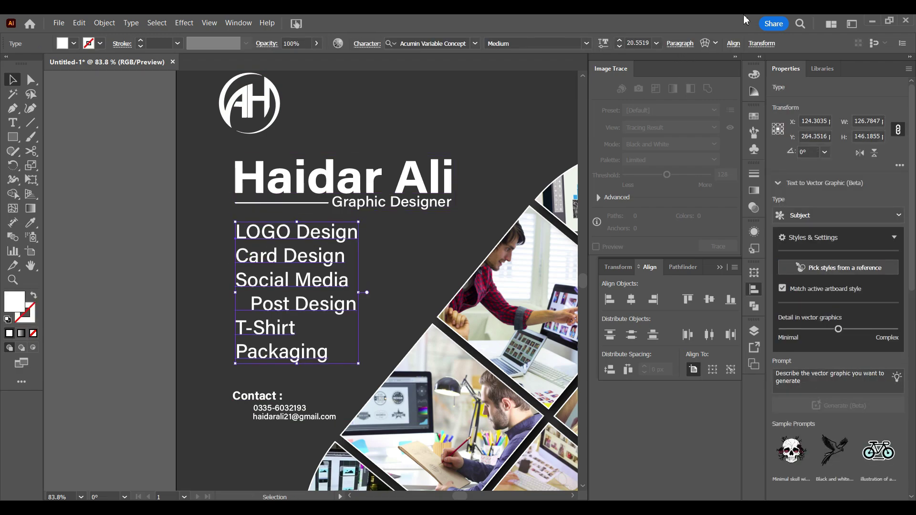
click(680, 43)
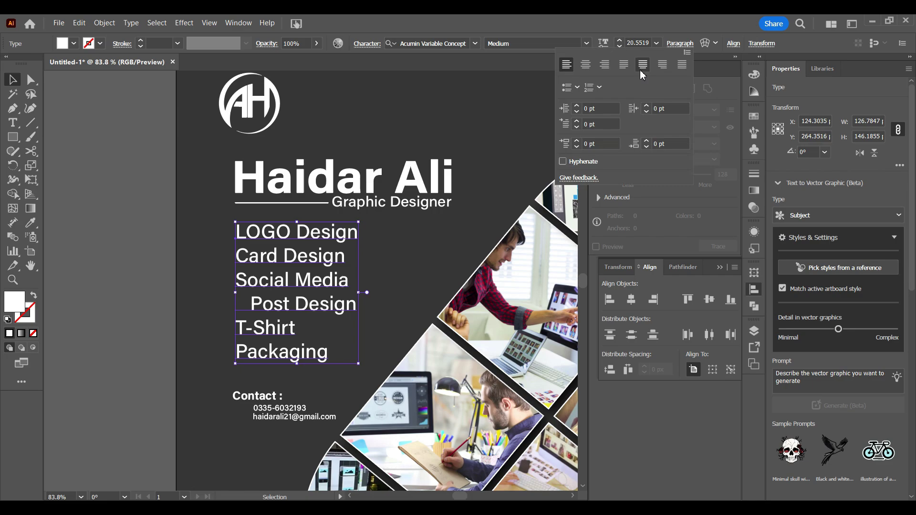
click(567, 87)
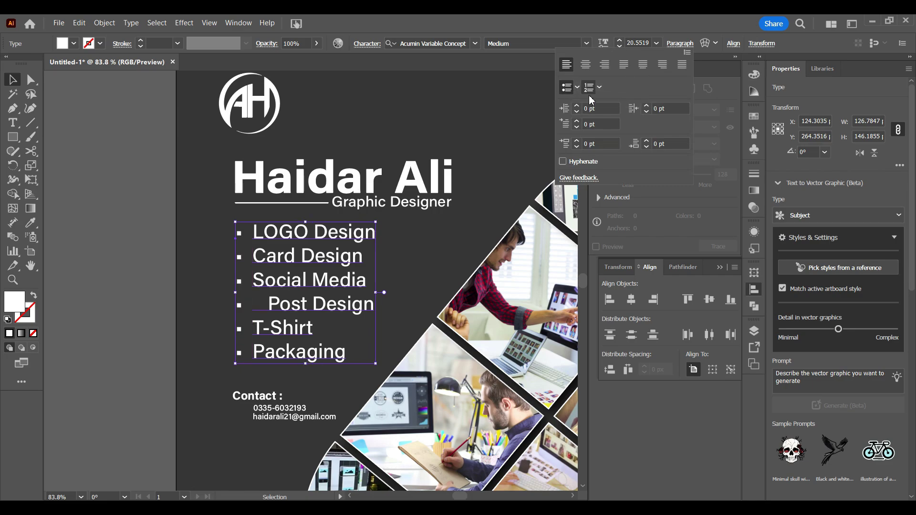
Remove the leading spaces before Post Design so it lines up with the other bulleted services
double_click(266, 305)
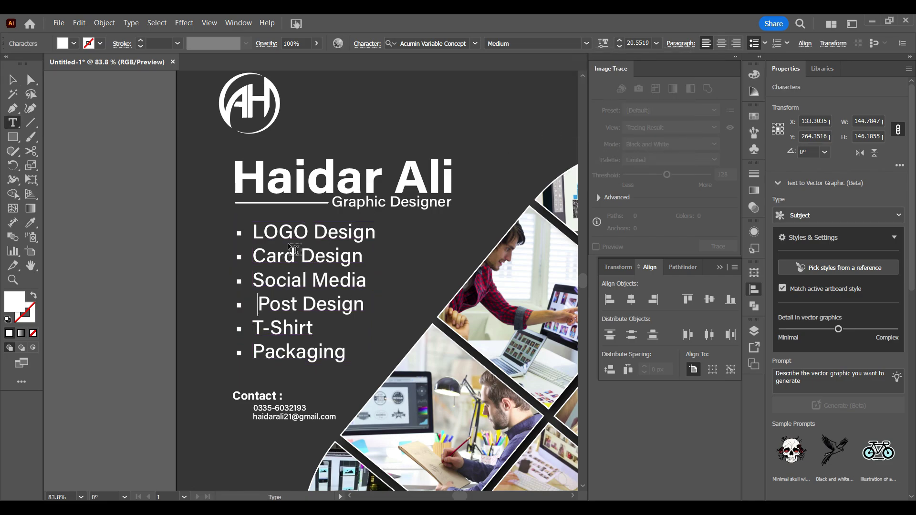
key(Escape)
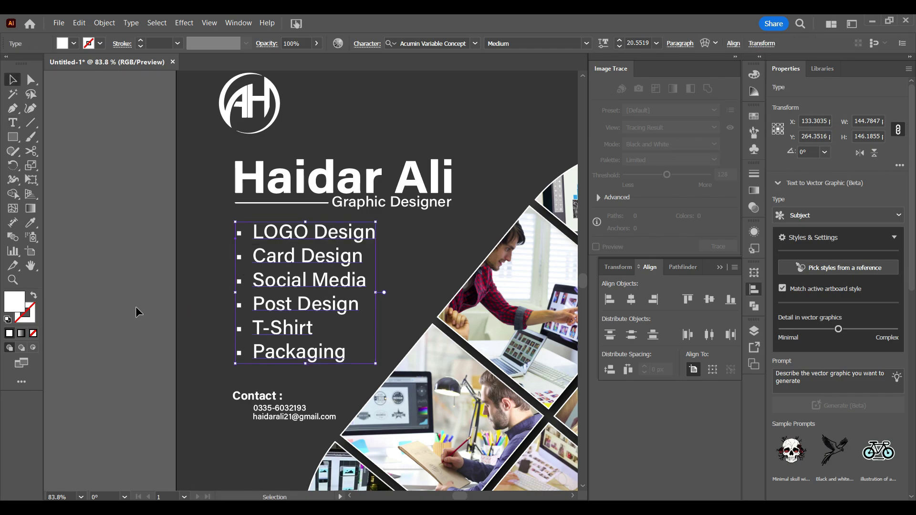
scroll(281, 304, down, 3)
scroll(281, 304, right, 3)
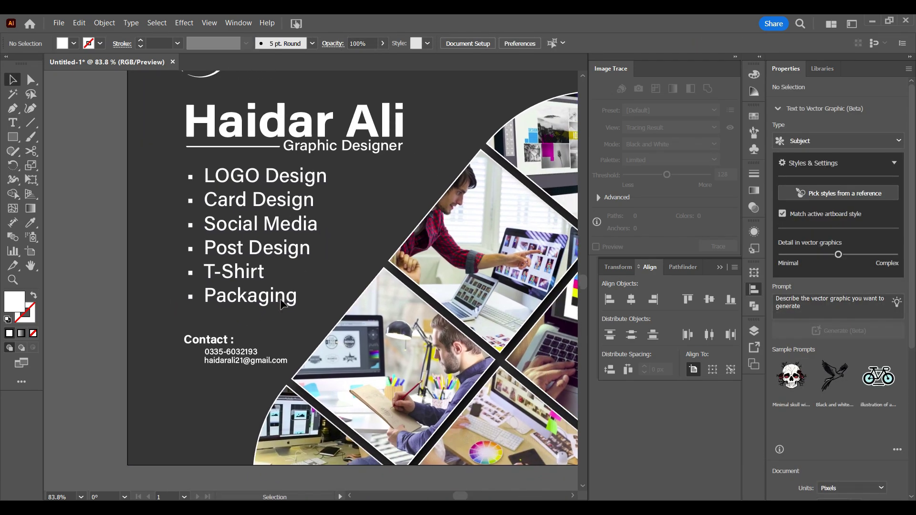
Group the name block, services list and contact details, and nudge the group down by 2 px
key(alt+c)
click(97, 290)
drag(198, 277, 171, 297)
drag(253, 221, 247, 281)
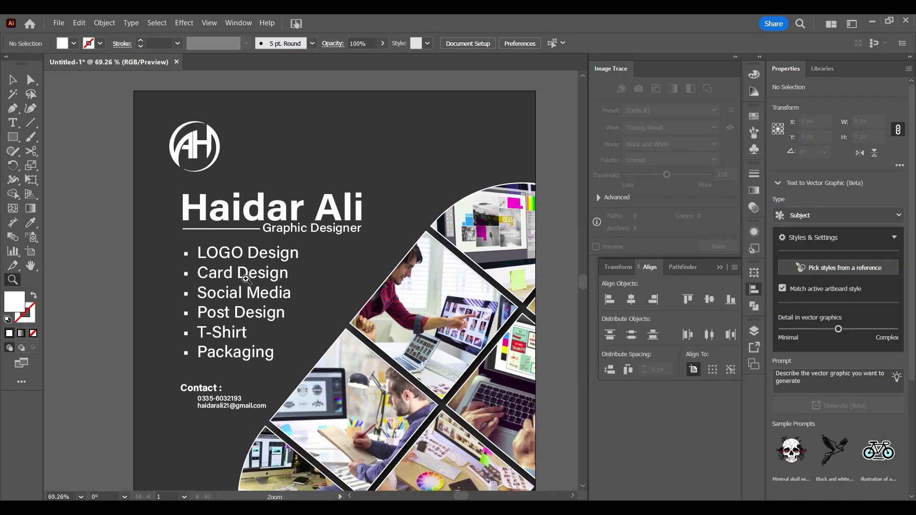
scroll(215, 250, down, 1)
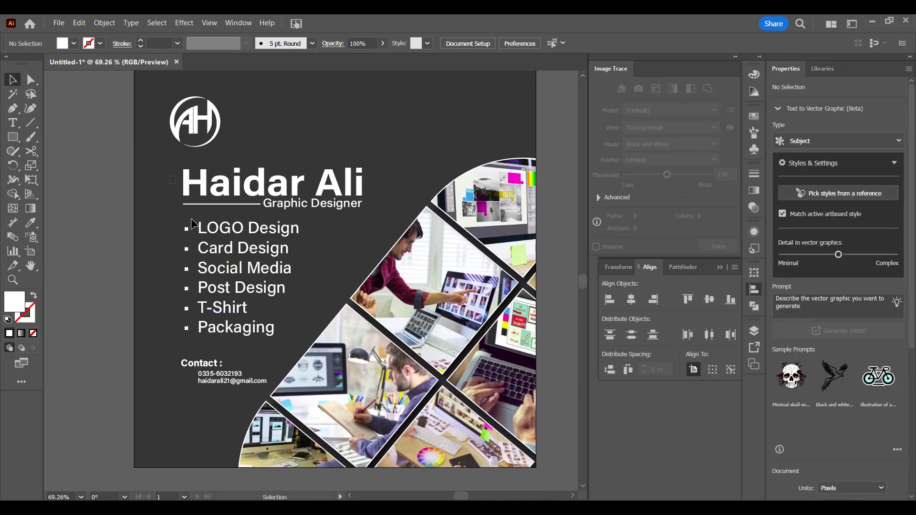
click(211, 265)
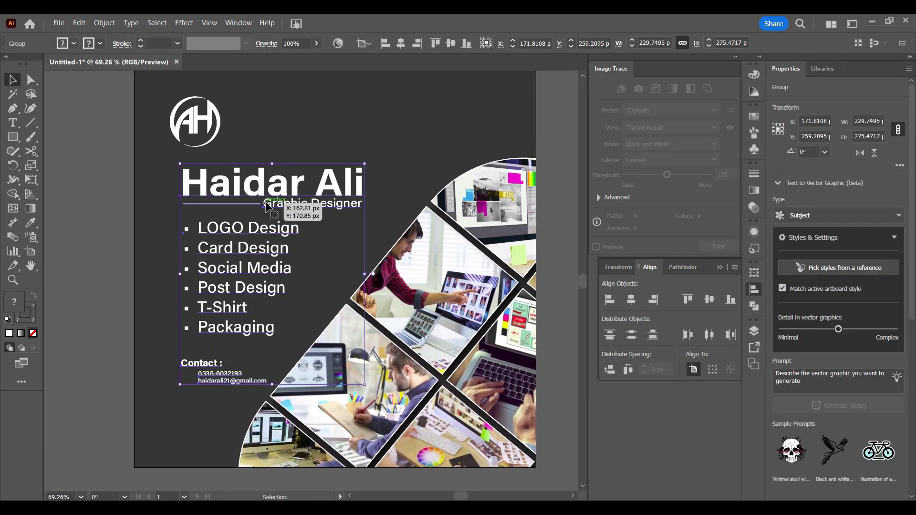
key(Down)
key(Down)
key(ctrl+shift+a)
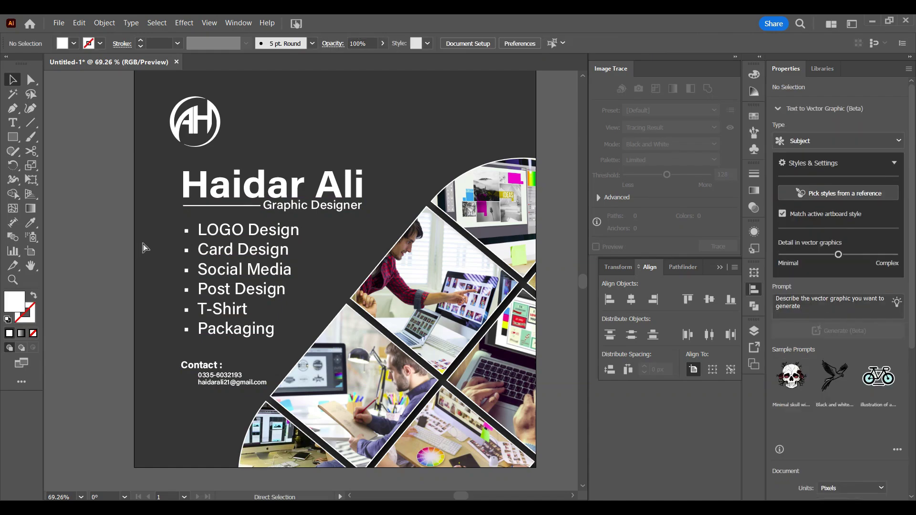
Delete the leftover objects on the canvas outside the artboard
click(149, 247)
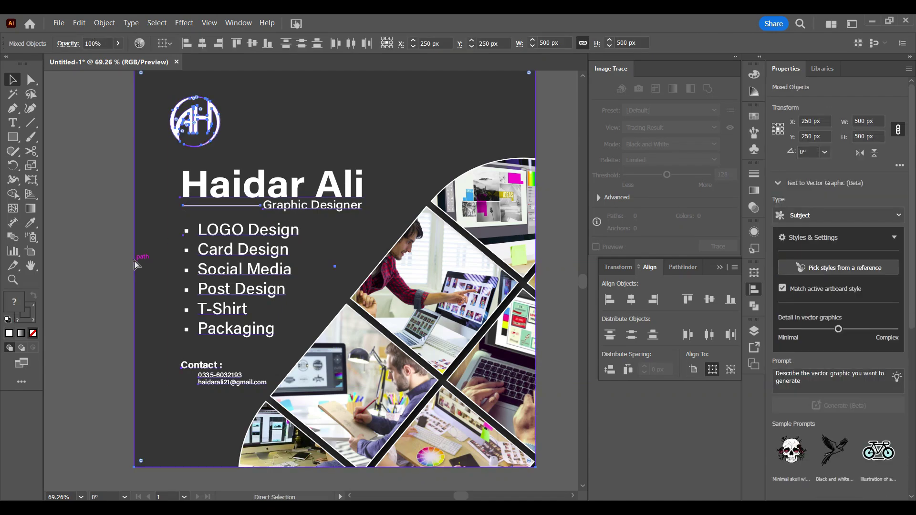
key(v)
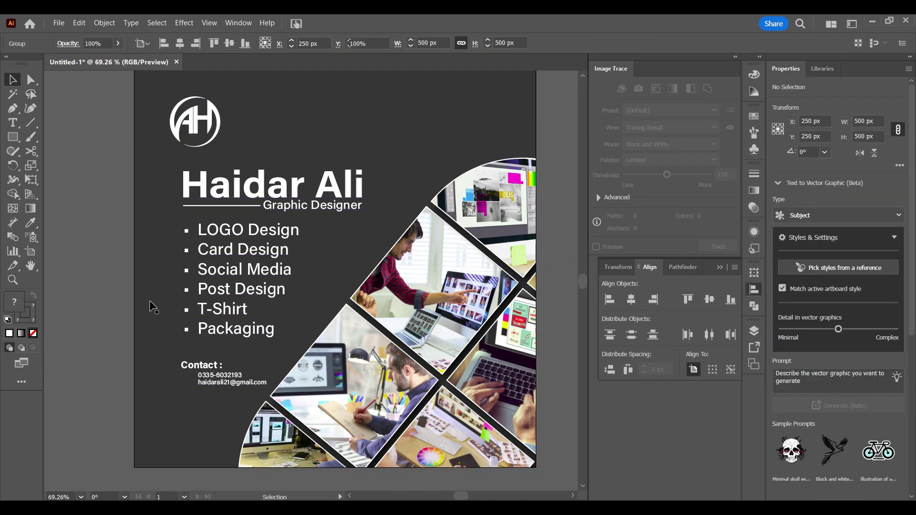
drag(199, 258, 185, 286)
key(z)
key(v)
click(184, 287)
drag(311, 313, 57, 313)
key(Delete)
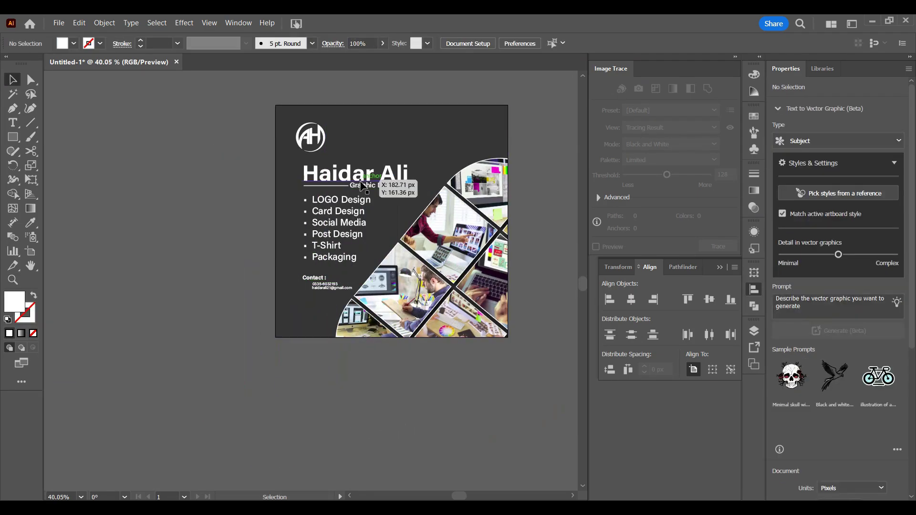
Ungroup the combined group of name block, services list and contact details
click(336, 188)
key(ctrl+shift+a)
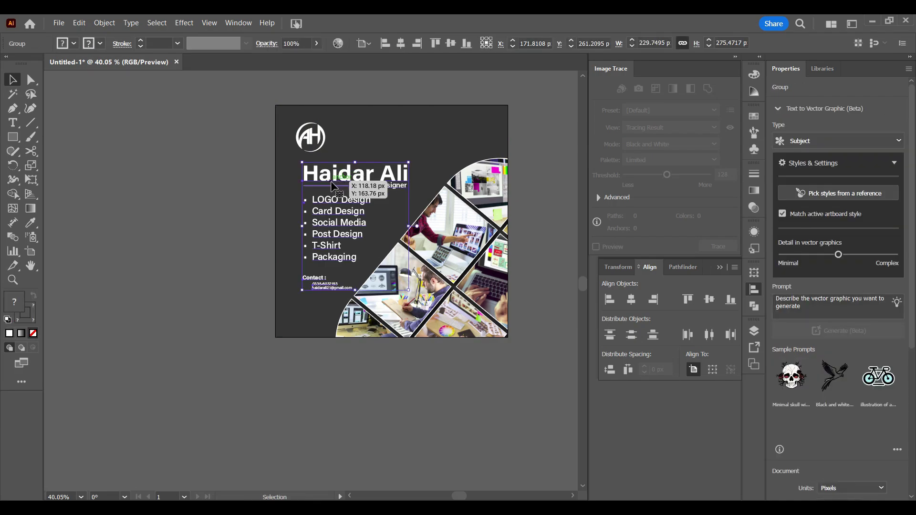
click(341, 174)
key(ctrl+shift+a)
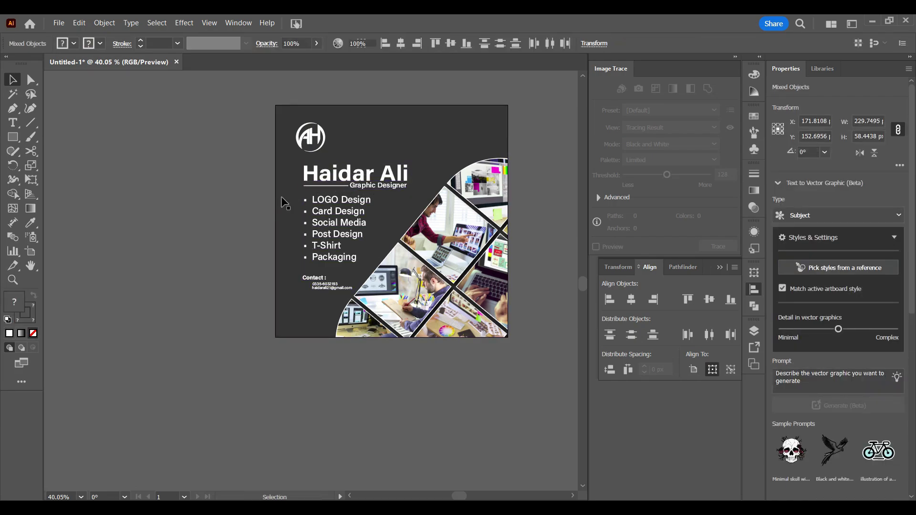
Apply a Drop Shadow effect to the name block with its Graphic Designer tagline
key(z)
drag(379, 172, 425, 184)
drag(364, 200, 328, 229)
key(v)
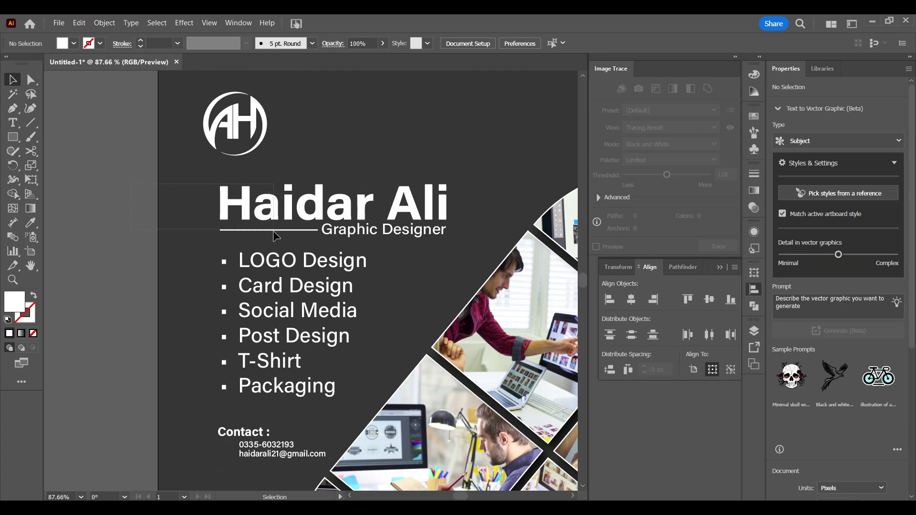
drag(273, 231, 273, 230)
shift+click(286, 232)
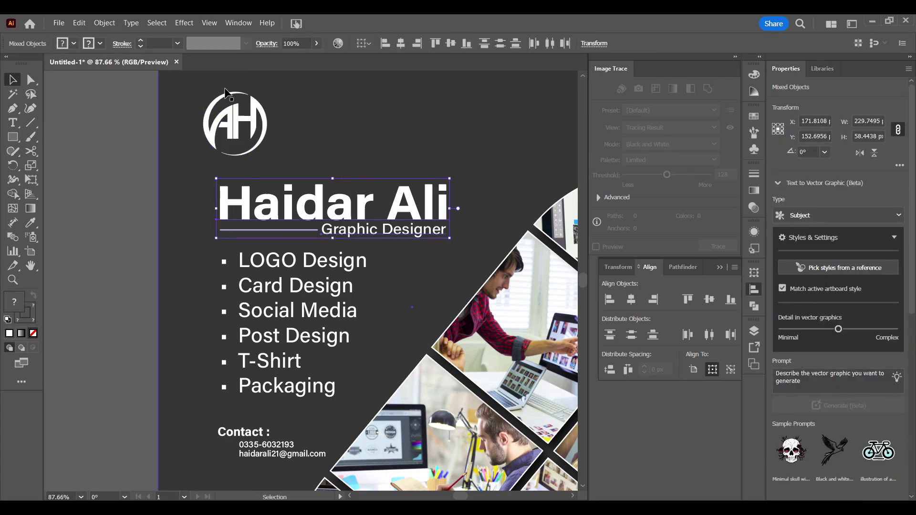
click(188, 23)
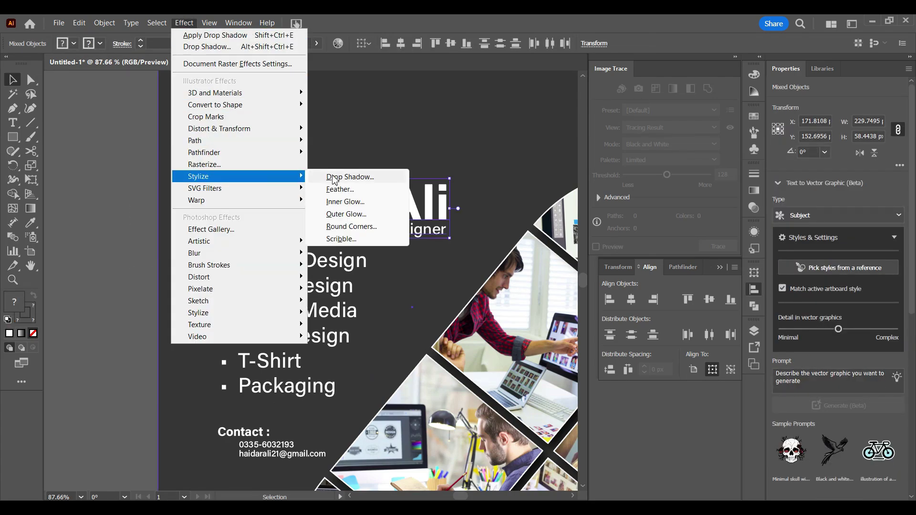
click(353, 174)
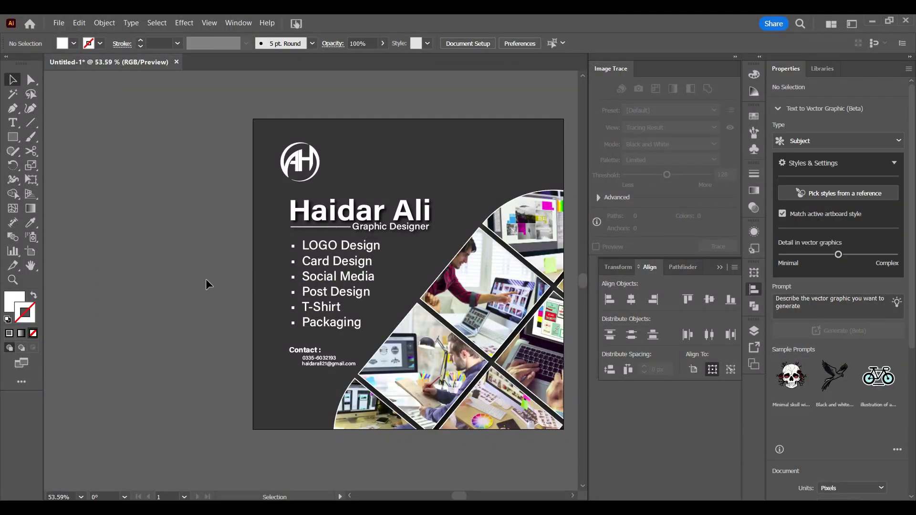
Move the 500 px dark gray background rectangle off the artboard into the empty canvas beside the design
drag(268, 310, 121, 375)
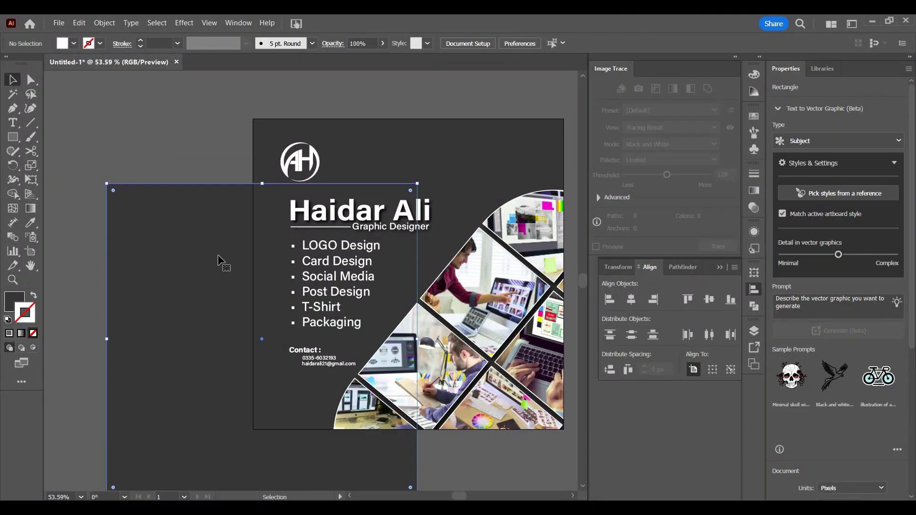
key(z)
drag(264, 279, 302, 268)
key(v)
drag(256, 245, 114, 233)
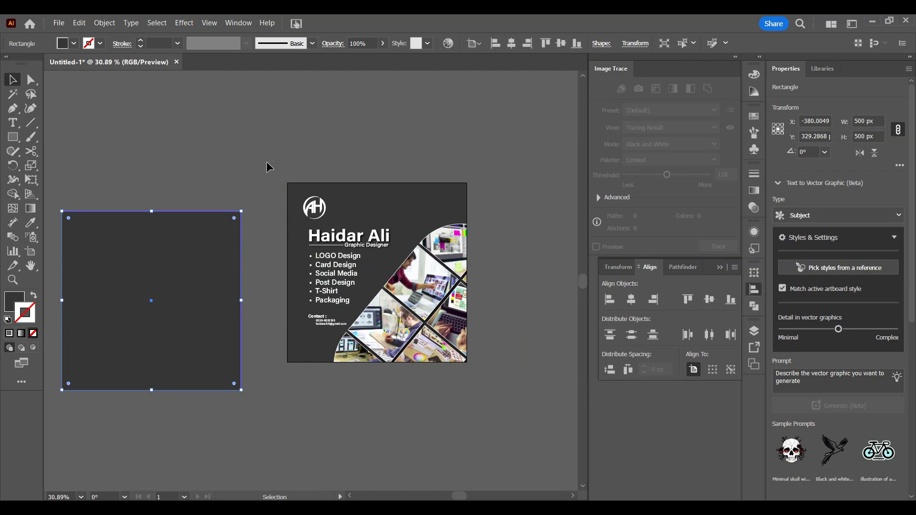
click(419, 305)
click(215, 243)
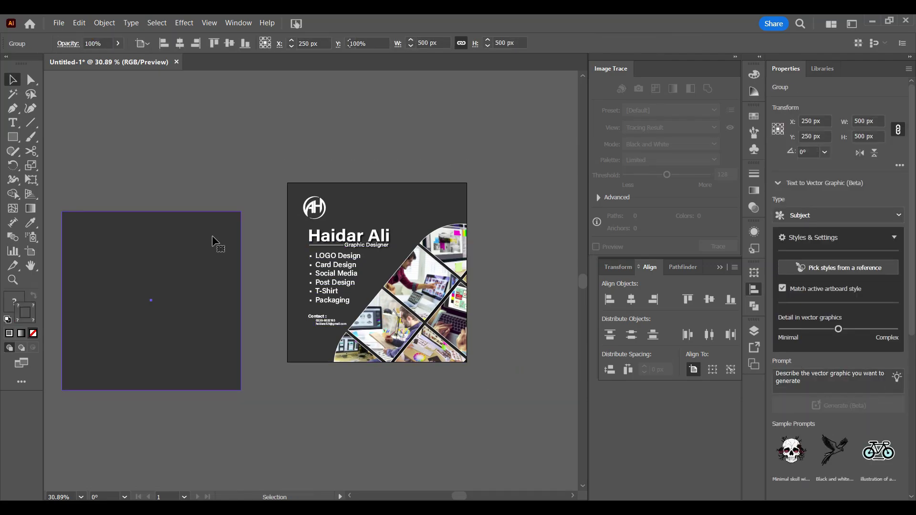
Apply a black Drop Shadow to the moved rectangle in Normal mode with 100% opacity, 7 px X and Y offsets and 12 px blur
click(178, 23)
mouse_move(289, 175)
click(357, 177)
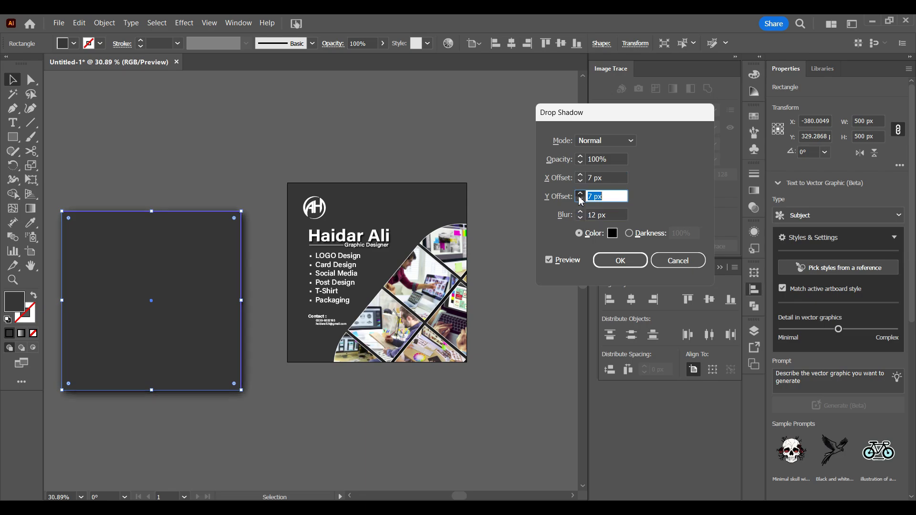
click(619, 260)
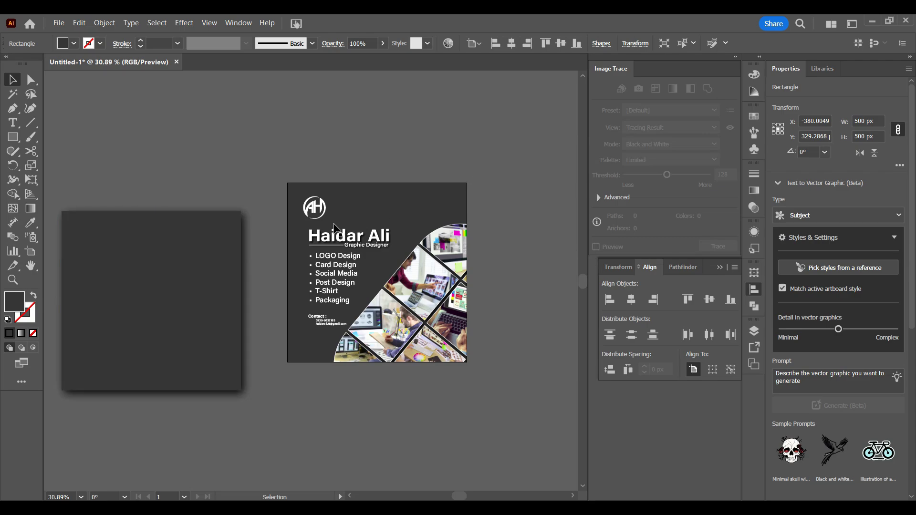
Center the shadowed rectangle on the artboard and group all the artwork together
click(232, 285)
key(ctrl+F2)
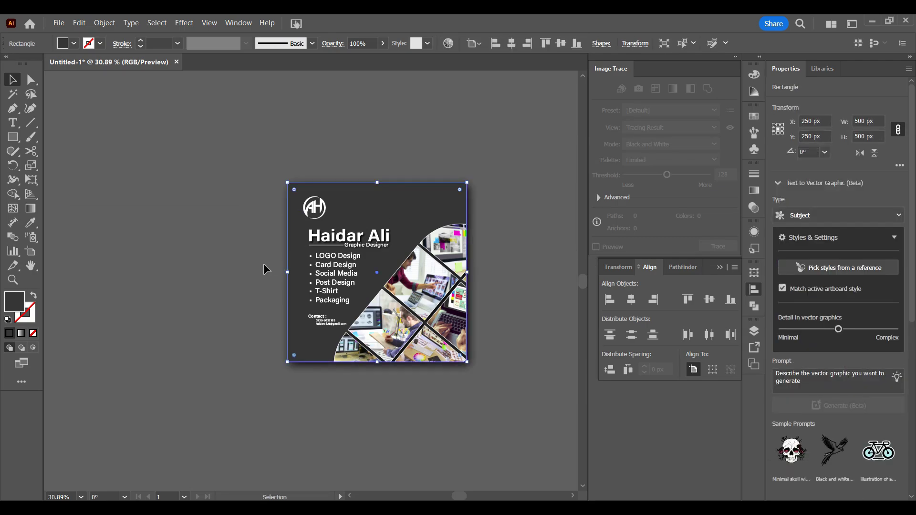
key(ctrl+a)
key(ctrl+g)
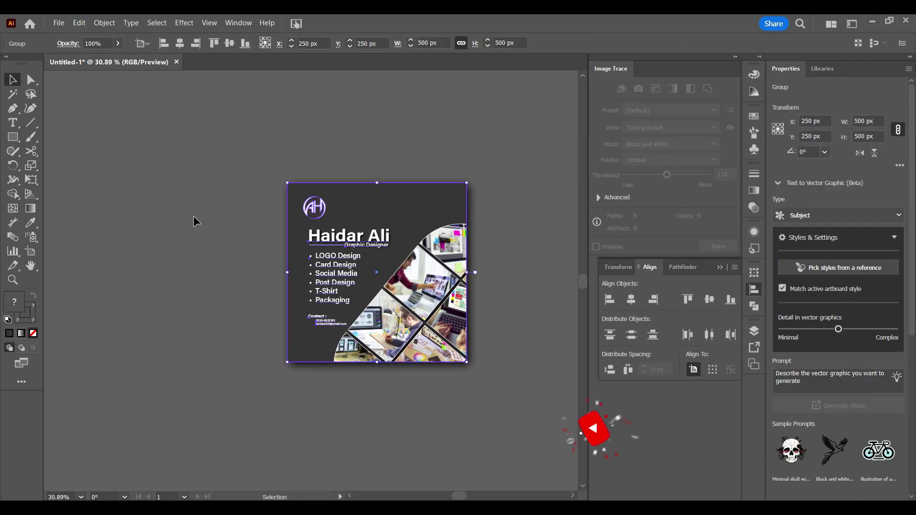
Draw a dark gray square of about 715 px, center it on the artboard and send it behind the post
click(193, 217)
key(m)
drag(240, 136, 496, 392)
key(v)
key(ctrl+F2)
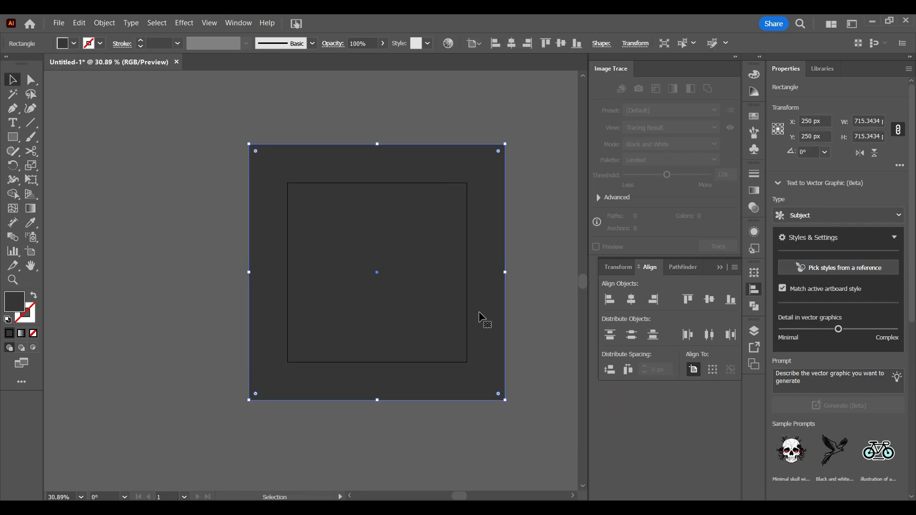
key(ctrl+shift+bracketleft)
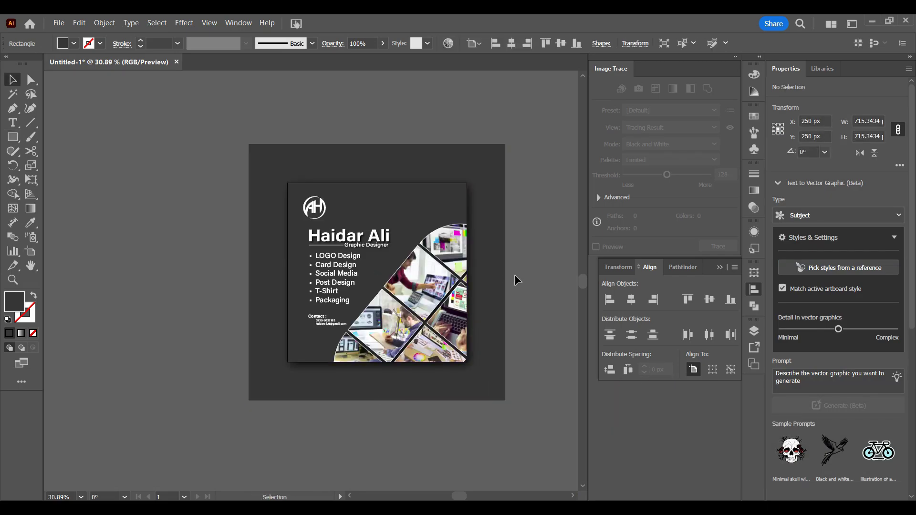
Enlarge the backdrop square slightly from its center so it extends farther around the post
mouse_move(504, 273)
mouse_down()
mouse_move(523, 273)
mouse_move(509, 272)
mouse_up()
click(551, 282)
click(519, 279)
click(520, 296)
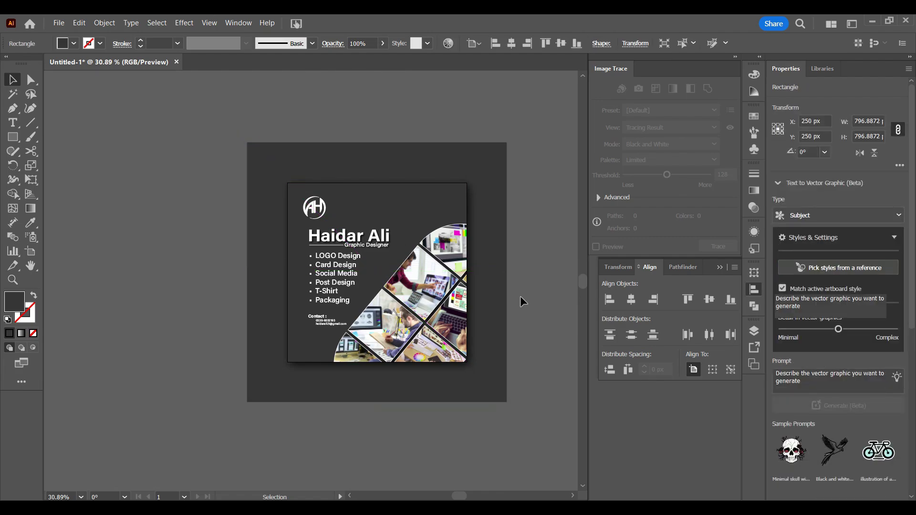
key(z)
mouse_move(361, 307)
mouse_down()
mouse_move(462, 304)
mouse_move(425, 322)
mouse_move(370, 319)
mouse_up()
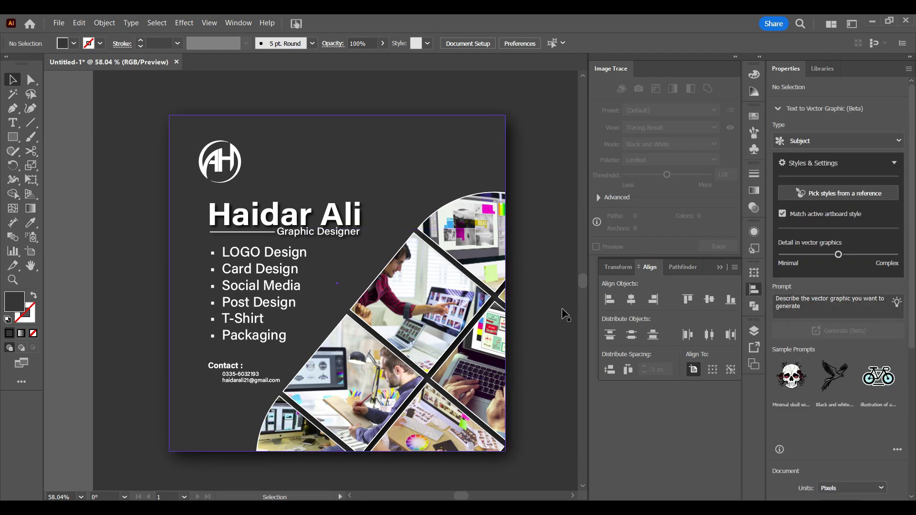